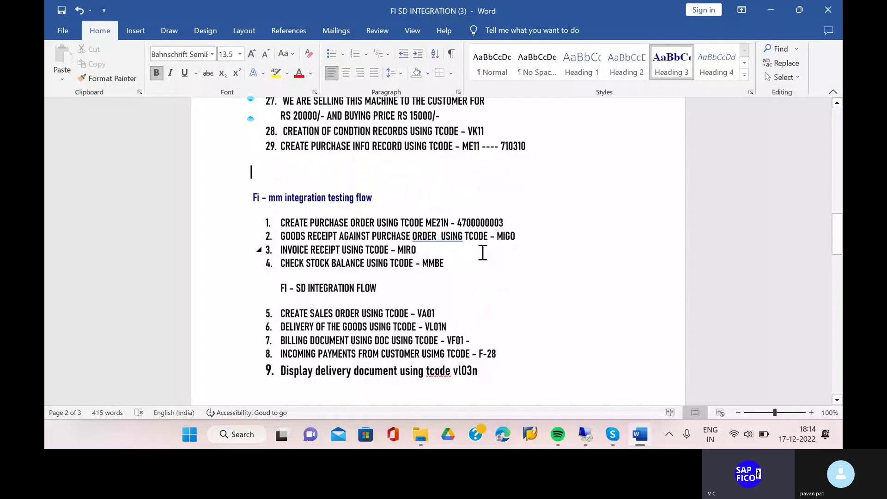
# - Delete the old purchase order number after 'ME21N -' in item 1 of the FI–MM flow
pyautogui.scroll(3, 483, 252)
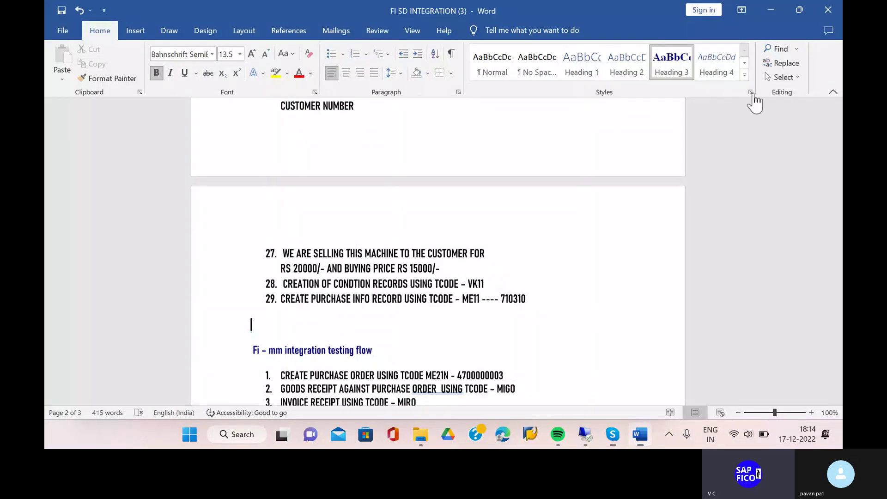
pyautogui.scroll(12, 597, 251)
pyautogui.scroll(-5, 599, 252)
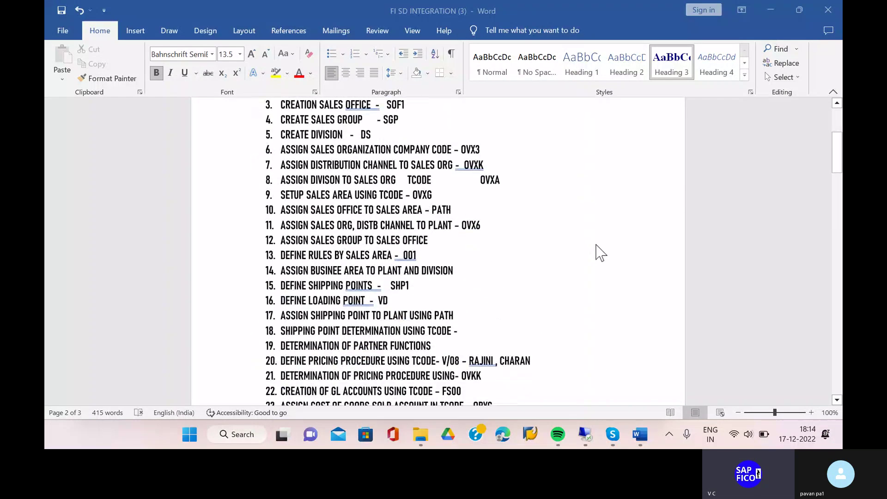
pyautogui.scroll(2, 600, 253)
pyautogui.scroll(-1, 598, 252)
pyautogui.scroll(1, 595, 251)
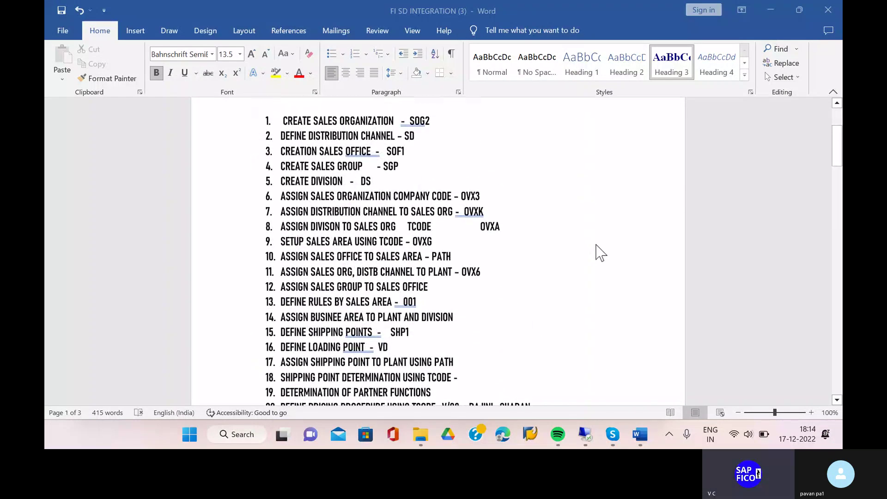
pyautogui.scroll(-4, 577, 224)
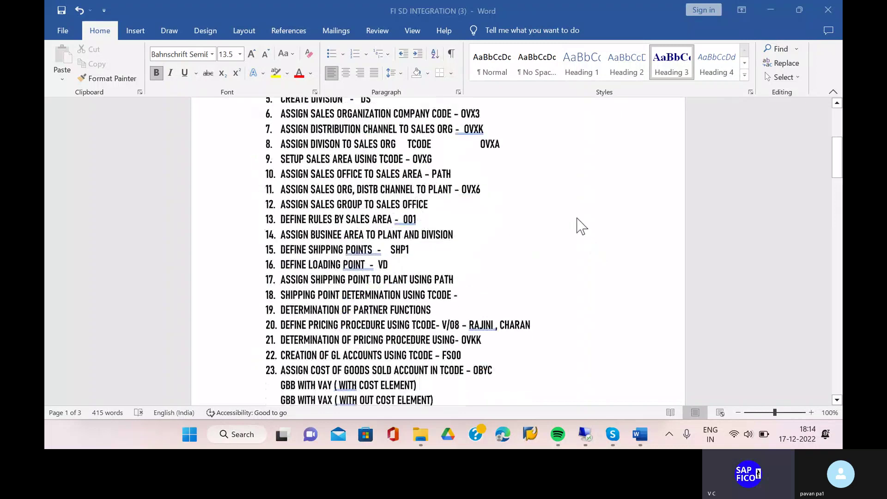
pyautogui.scroll(3, 577, 219)
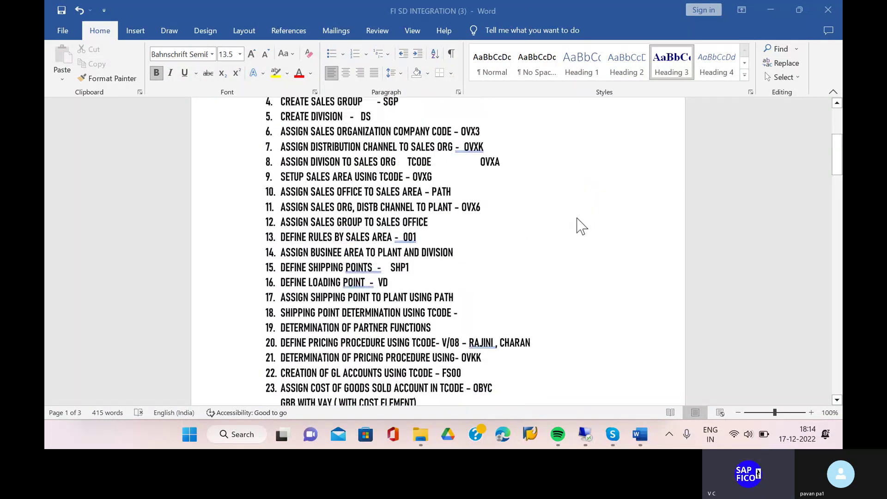
pyautogui.scroll(-7, 577, 218)
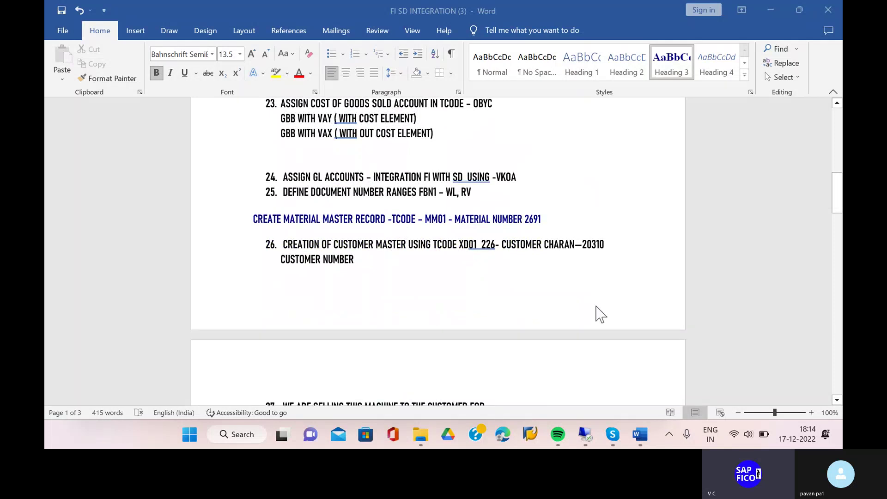
pyautogui.scroll(-1, 600, 314)
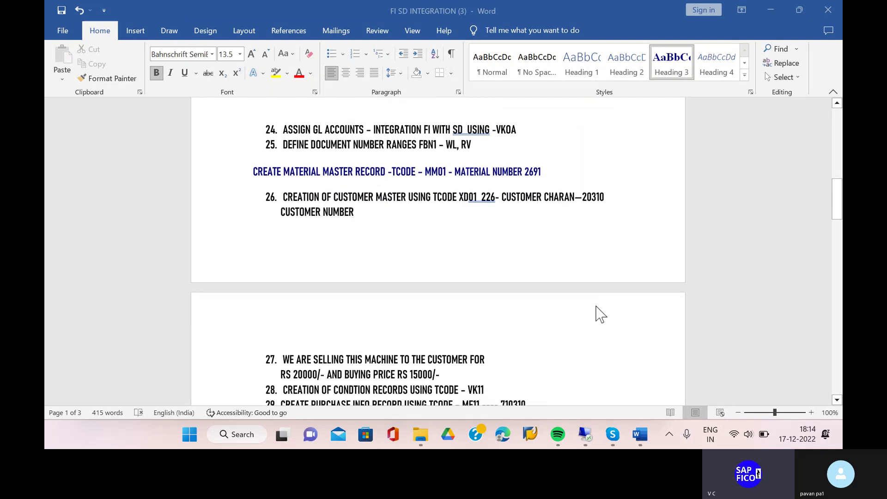
pyautogui.scroll(-1, 600, 315)
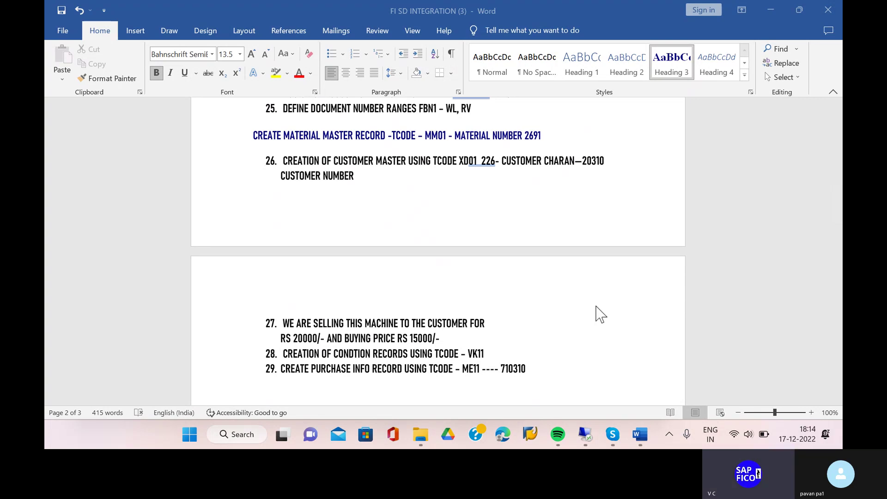
pyautogui.scroll(-5, 598, 312)
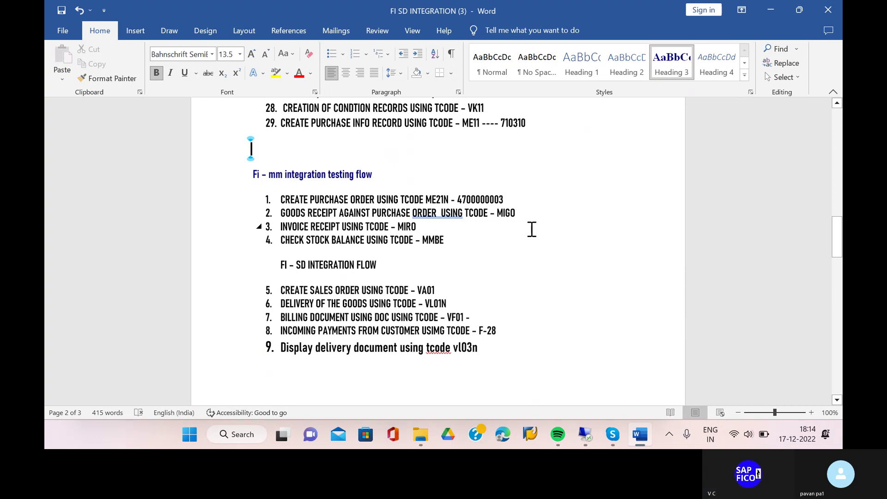
pyautogui.click(513, 209)
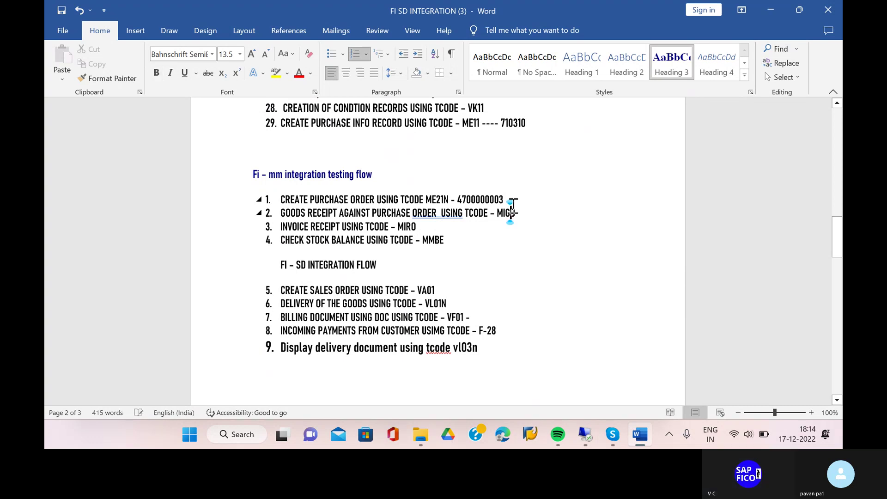
pyautogui.click(507, 198)
pyautogui.press('BackSpace')
pyautogui.press('BackSpace')
pyautogui.press('BackSpace')
pyautogui.press('BackSpace')
pyautogui.press('BackSpace')
pyautogui.press('BackSpace')
pyautogui.press('BackSpace')
pyautogui.press('BackSpace')
pyautogui.press('BackSpace')
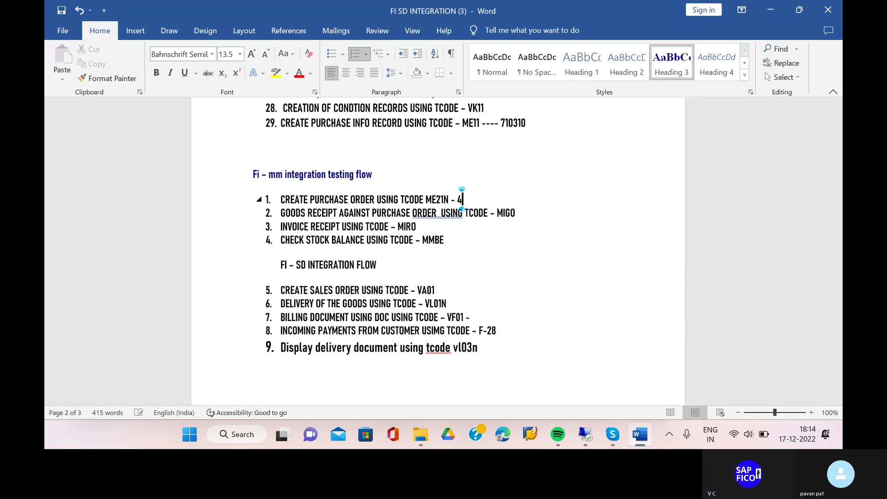
pyautogui.press('BackSpace')
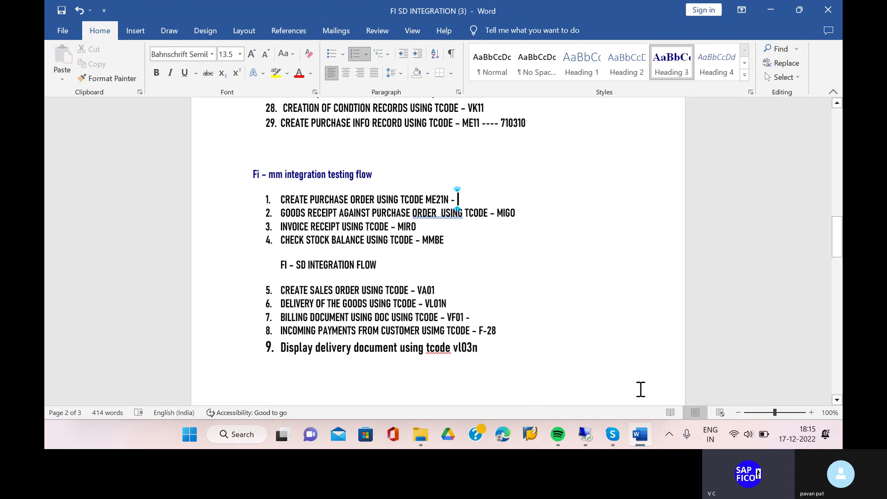
# - Switch to SAP, exit the info record with /N, and start transaction ME21N
pyautogui.click(584, 438)
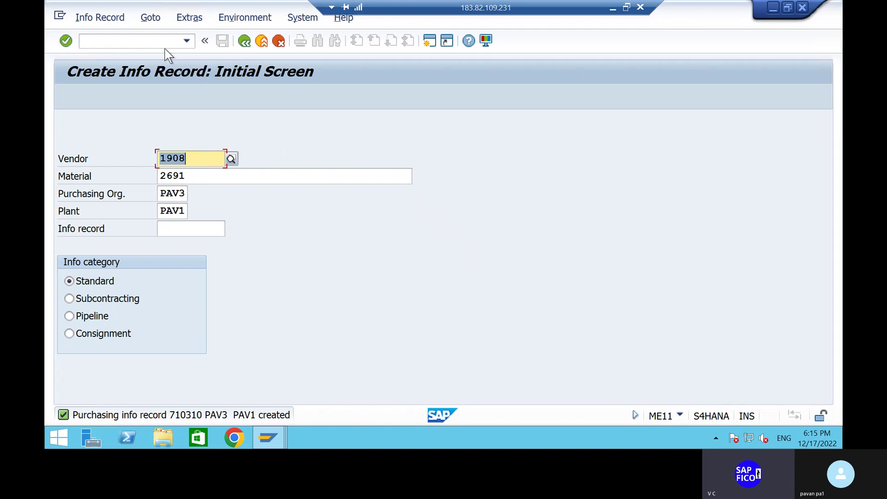
pyautogui.click(149, 40)
pyautogui.write('/N')
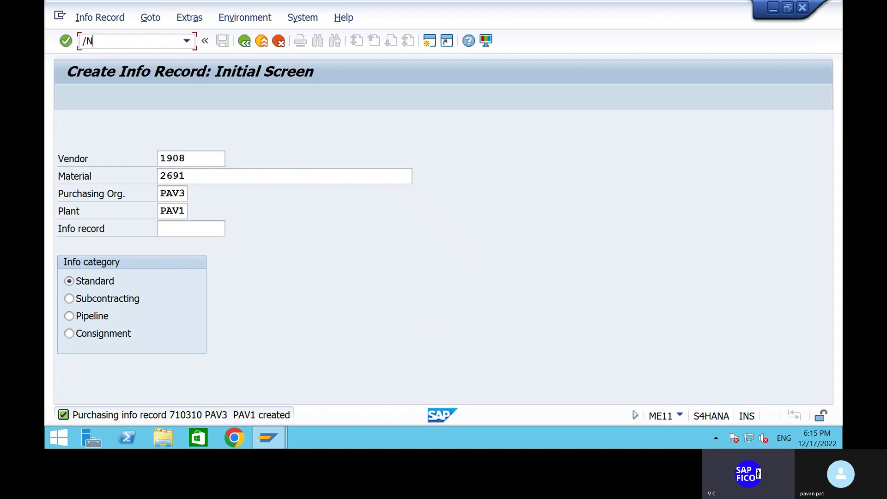
pyautogui.press('Return')
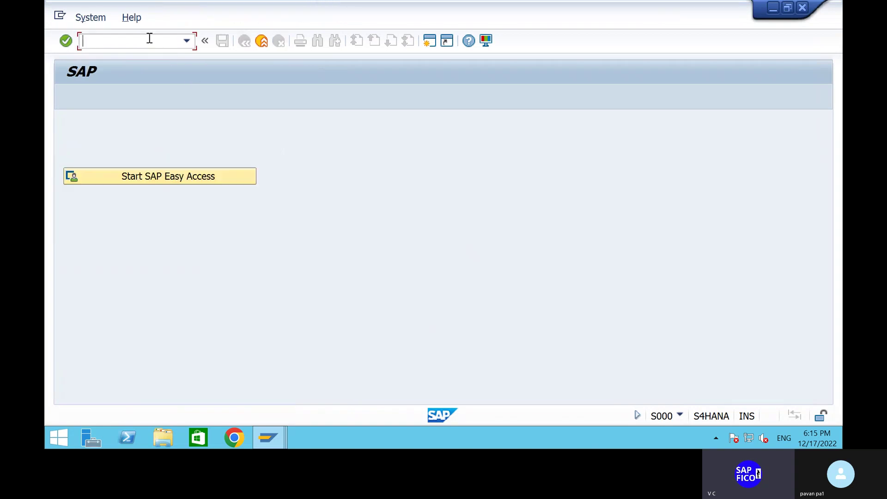
pyautogui.write('ME21N')
pyautogui.press('Return')
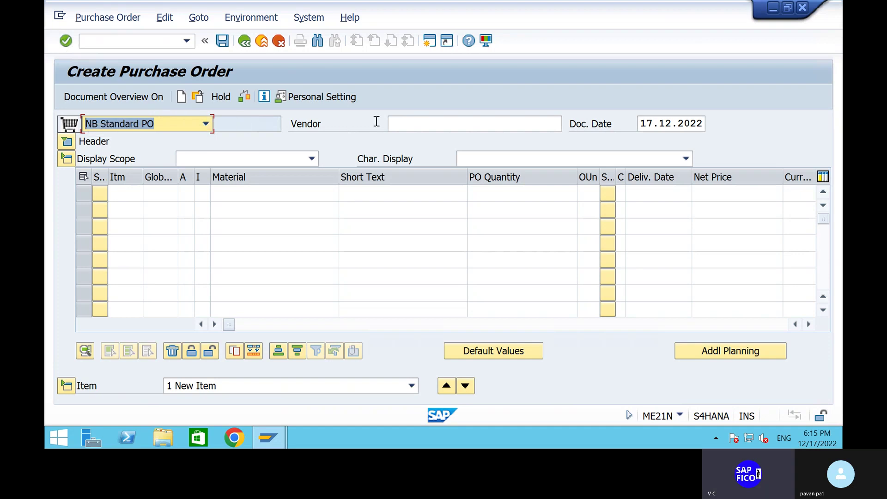
# - Choose the previously used vendor from the Vendor history and load its details
pyautogui.click(402, 126)
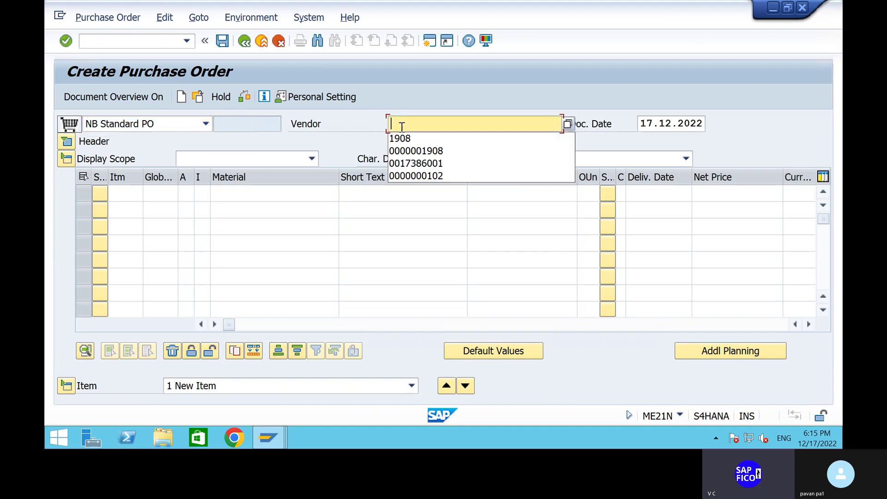
pyautogui.click(411, 148)
pyautogui.press('Return')
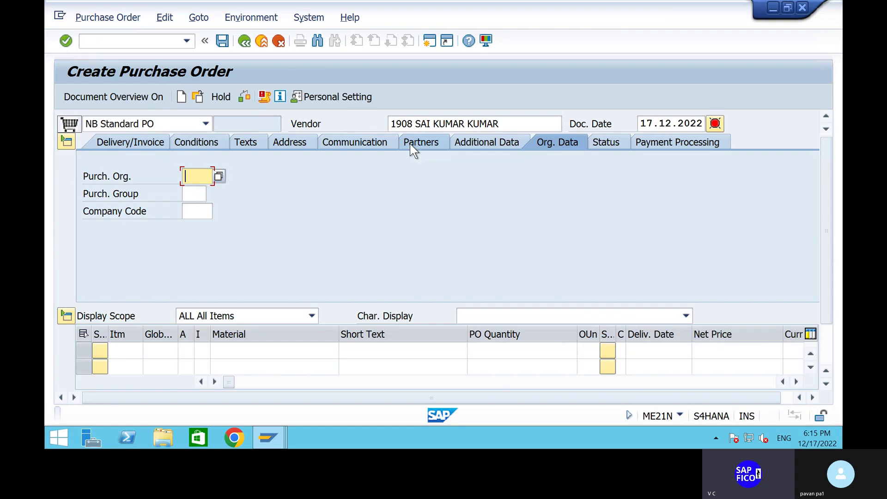
# - Set purchasing org PAV3, purchasing group PAV and company code SHIP, accepting the supplier role warning
pyautogui.click(197, 176)
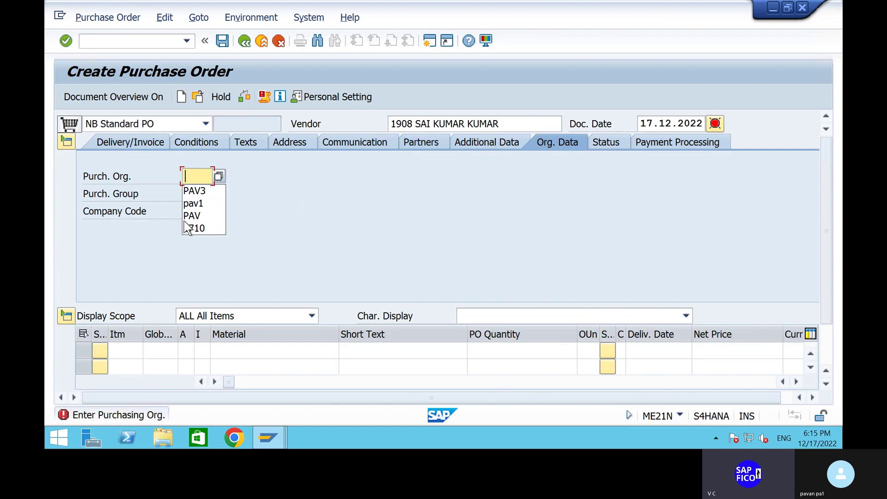
pyautogui.click(202, 191)
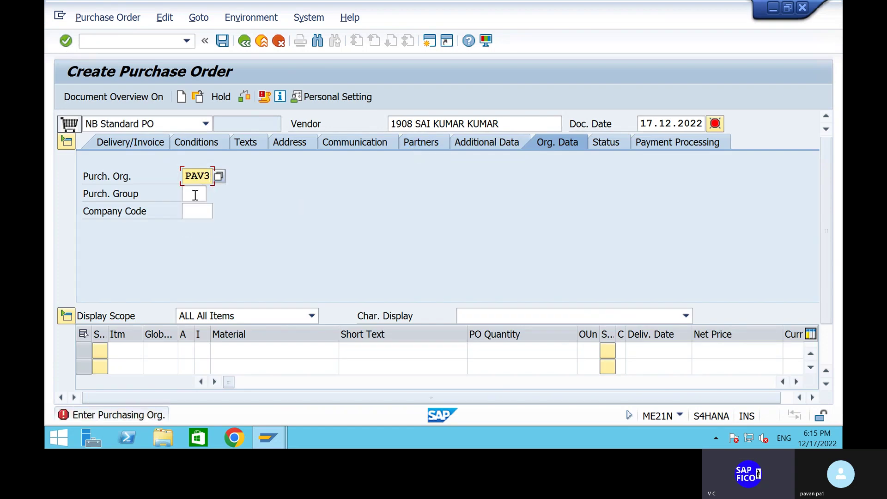
pyautogui.click(194, 194)
pyautogui.click(195, 208)
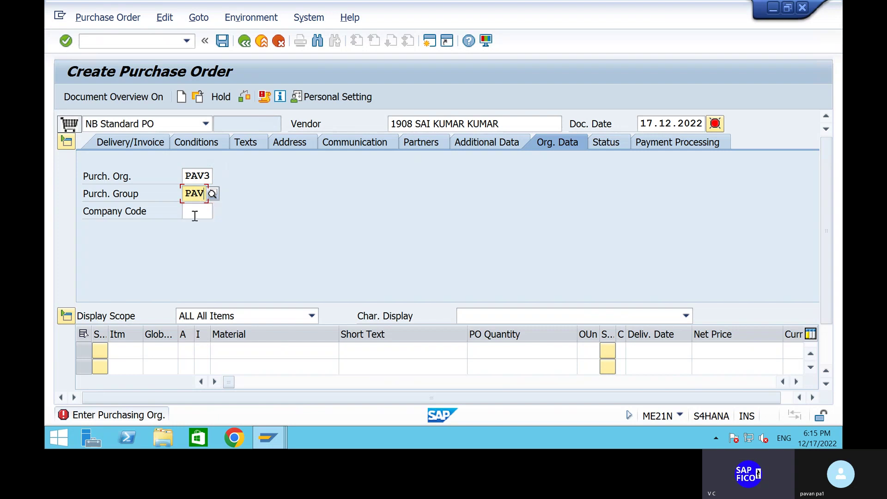
pyautogui.click(194, 211)
pyautogui.click(194, 224)
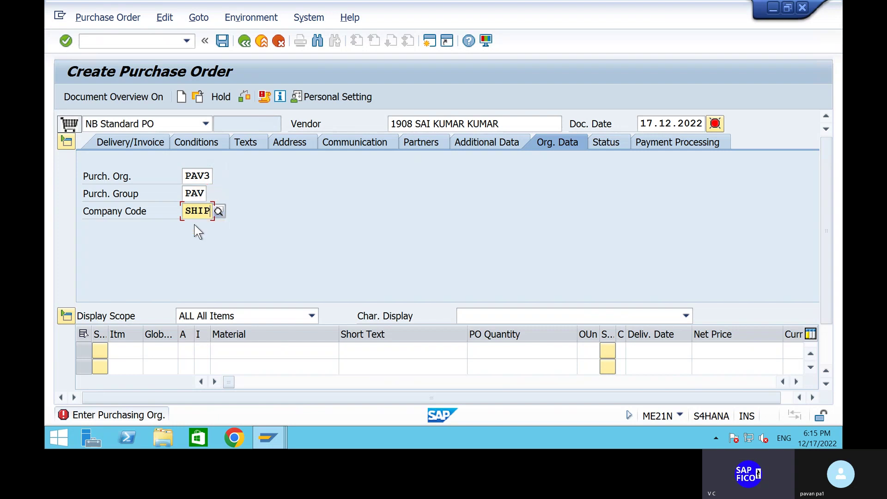
pyautogui.press('Return')
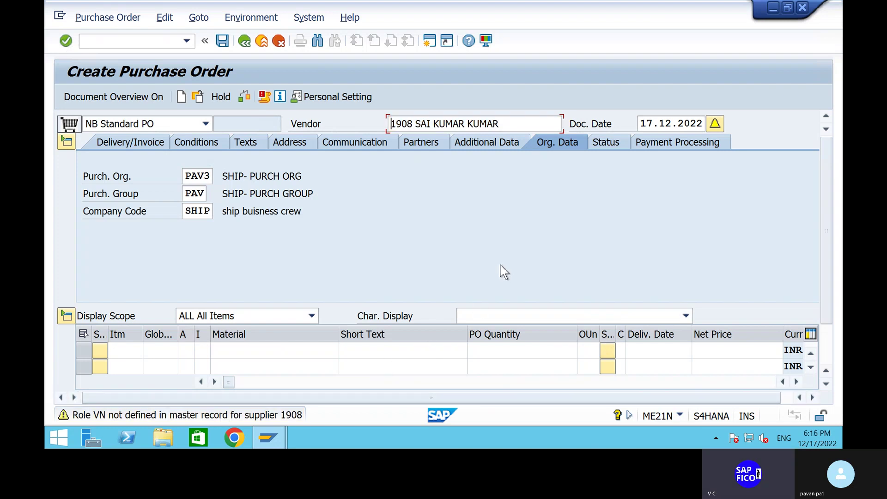
pyautogui.press('Return')
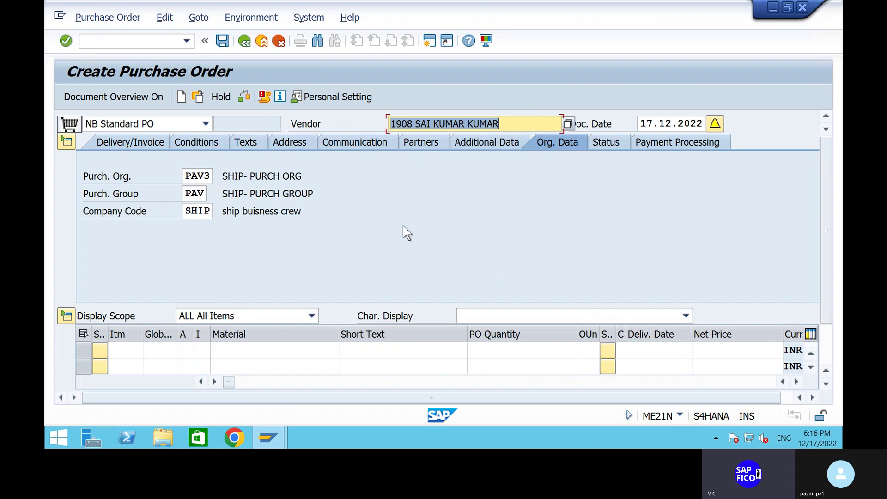
# - Add item 30 for material 2691 OIL MACHINERY with order quantity 5
pyautogui.click(128, 349)
pyautogui.write('30')
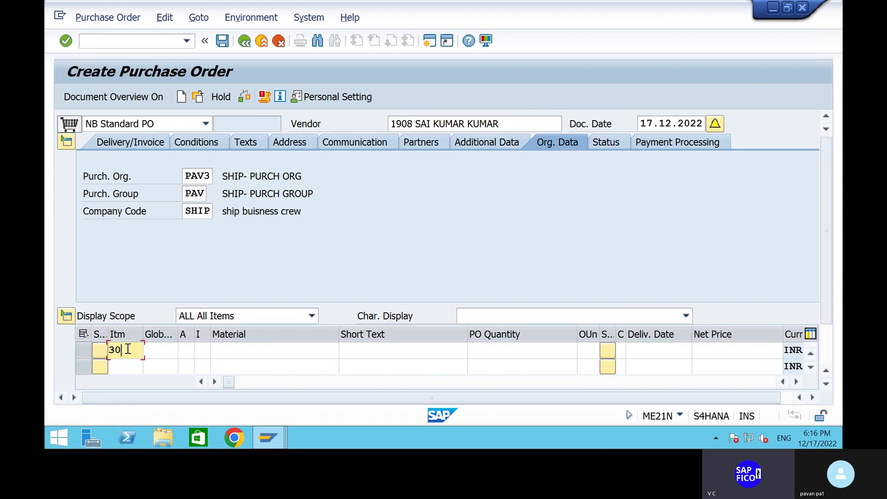
pyautogui.click(213, 351)
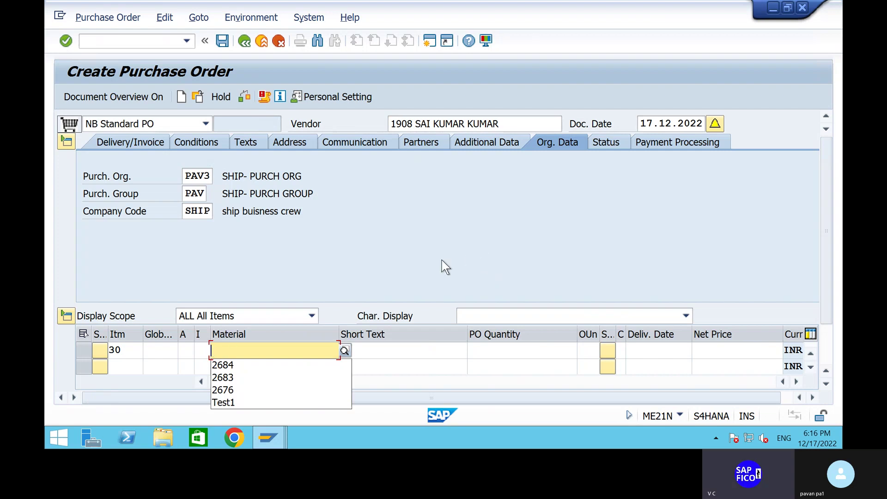
pyautogui.write('2691')
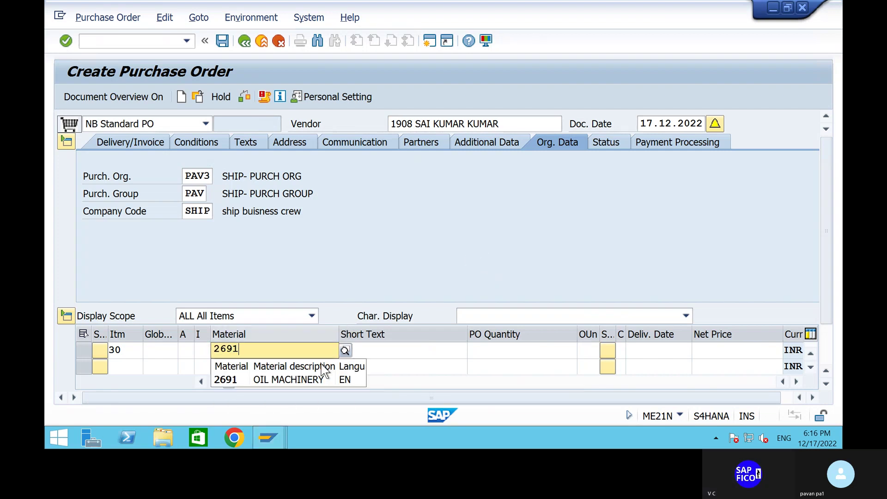
pyautogui.click(328, 379)
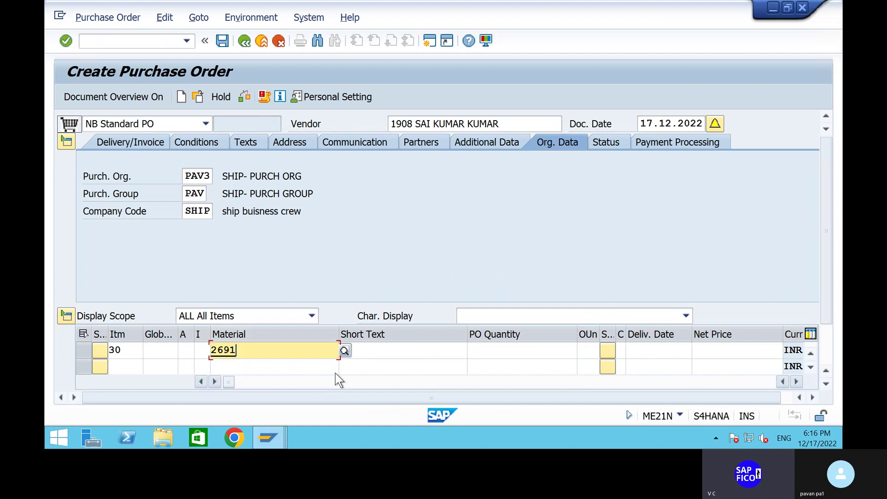
pyautogui.click(495, 355)
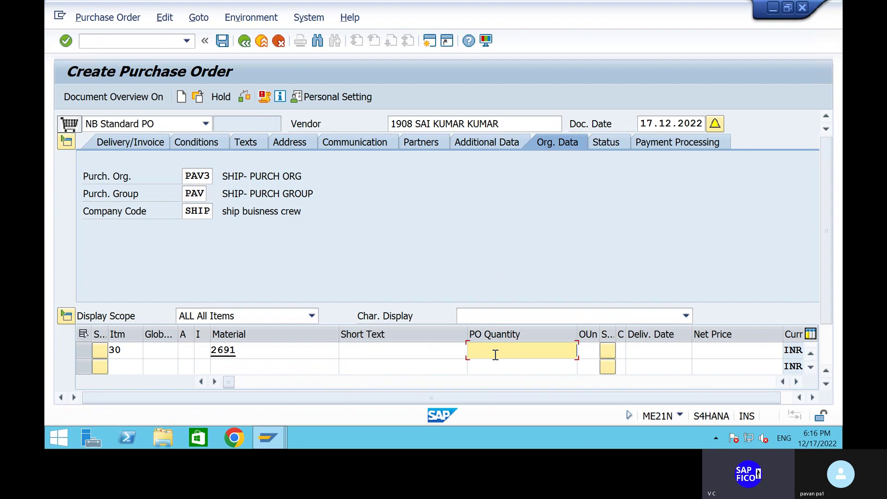
pyautogui.write('5')
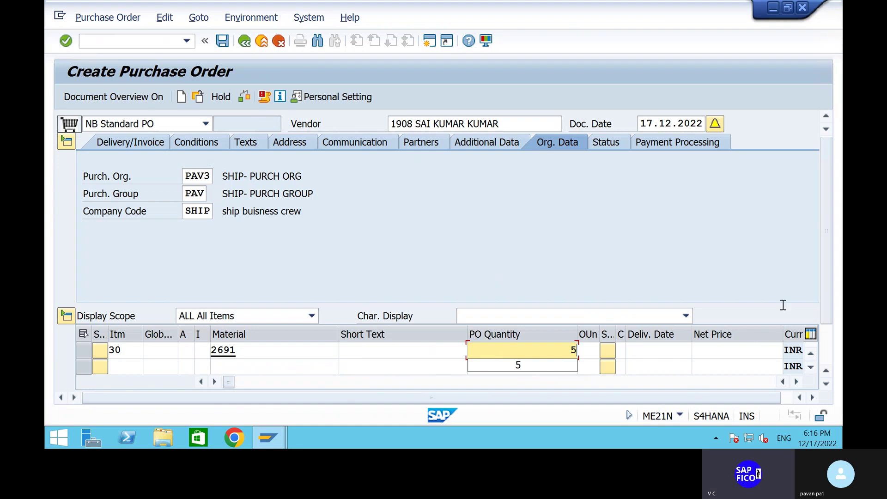
# - Enter plant PAV1 and storage location PAV2 for item 30 and confirm the entries
pyautogui.click(289, 381)
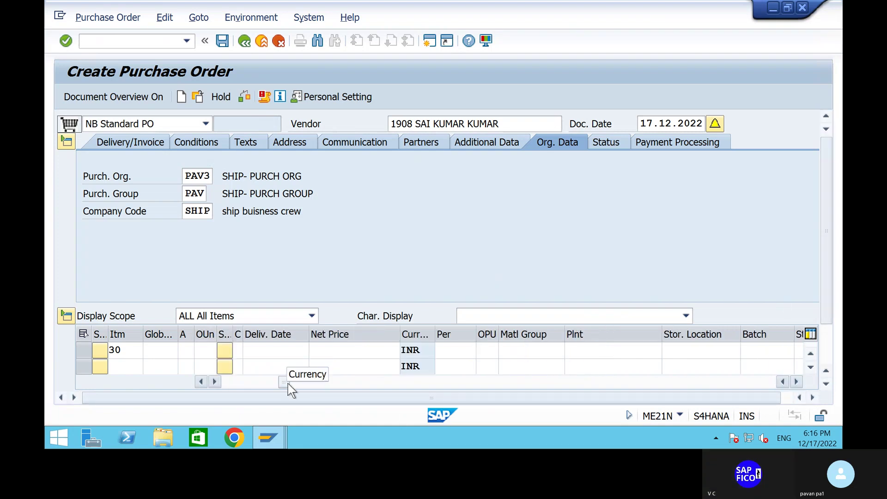
pyautogui.click(640, 349)
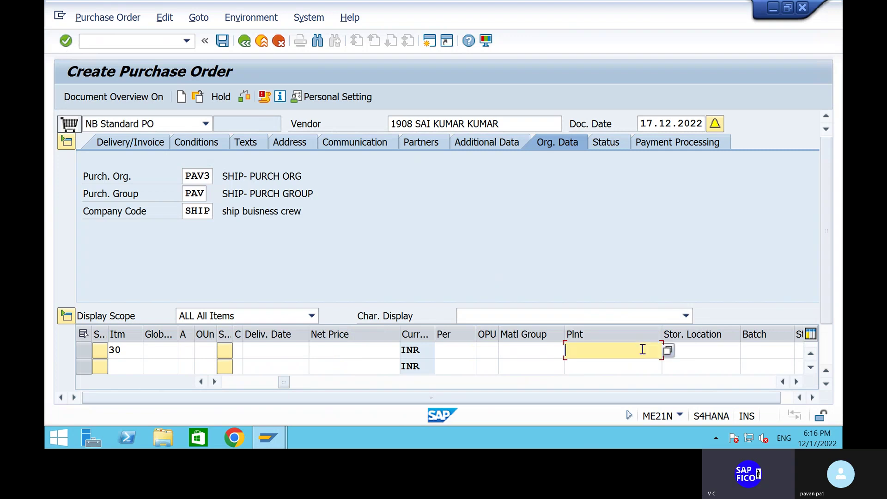
pyautogui.write('PAV1')
pyautogui.click(700, 350)
pyautogui.write('PAV2')
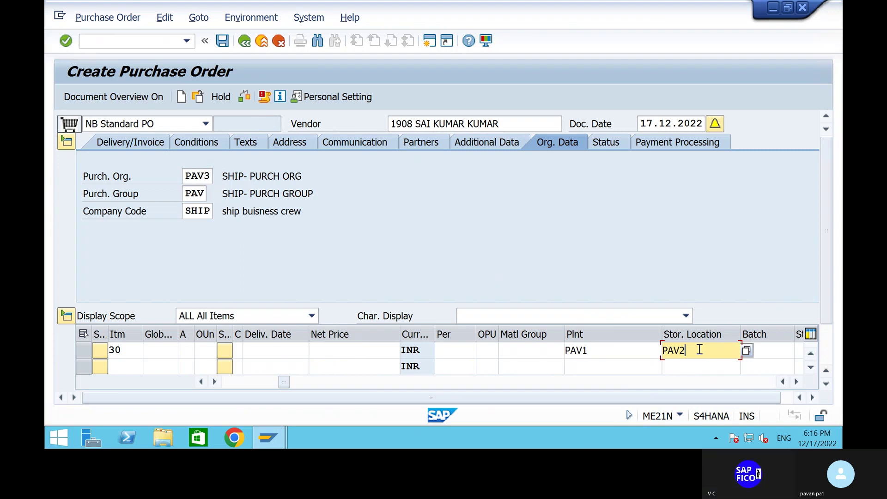
pyautogui.press('Return')
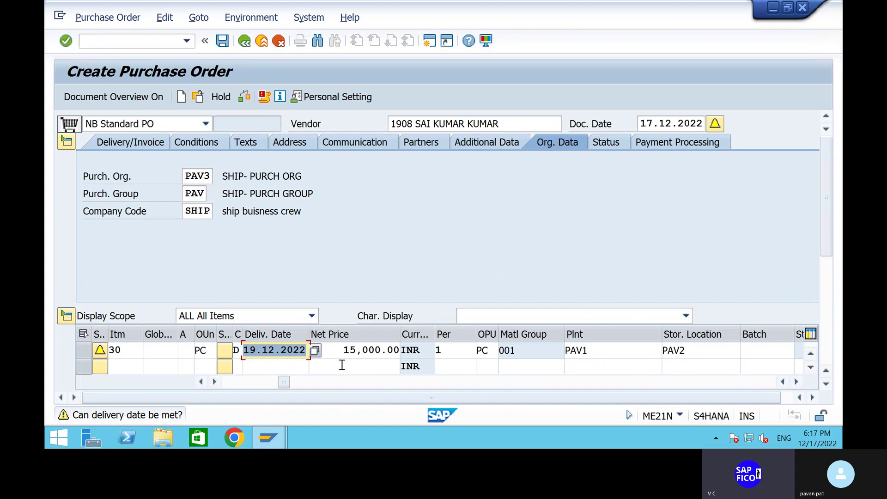
# - Change item 30's delivery date to 18.12.2022, then back to 19.12.2022
pyautogui.click(257, 350)
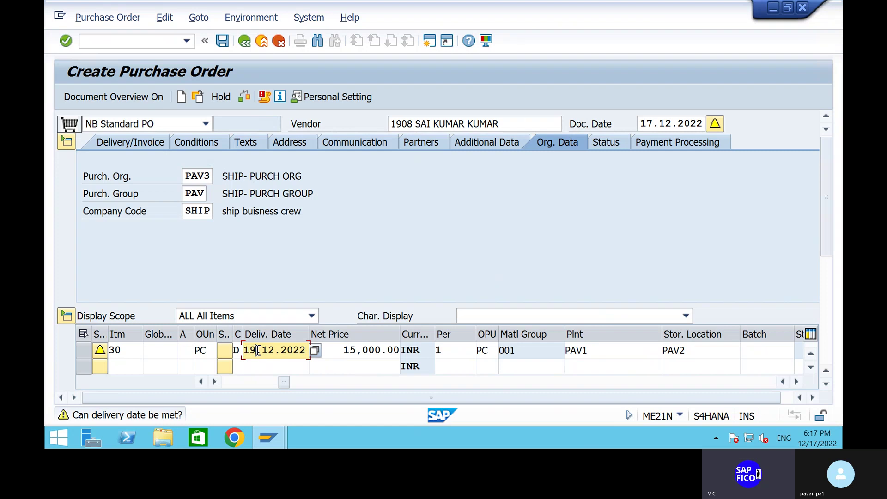
pyautogui.press('BackSpace')
pyautogui.write('8')
pyautogui.press('Return')
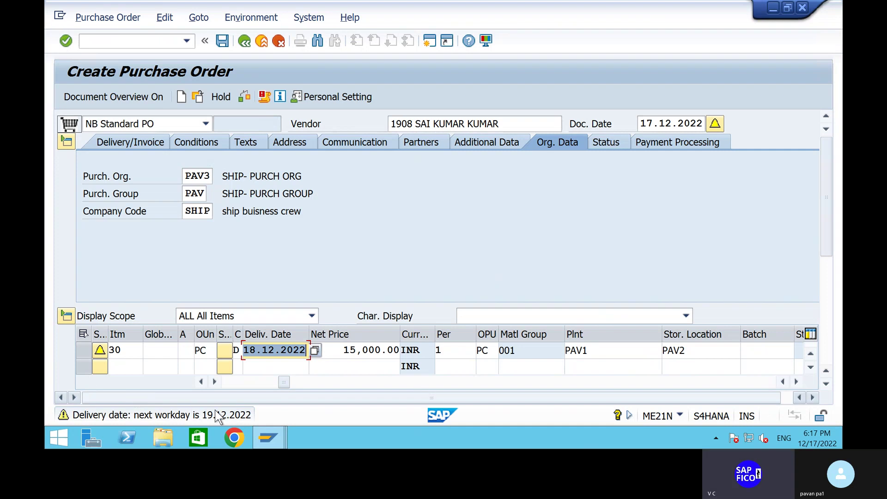
pyautogui.click(257, 351)
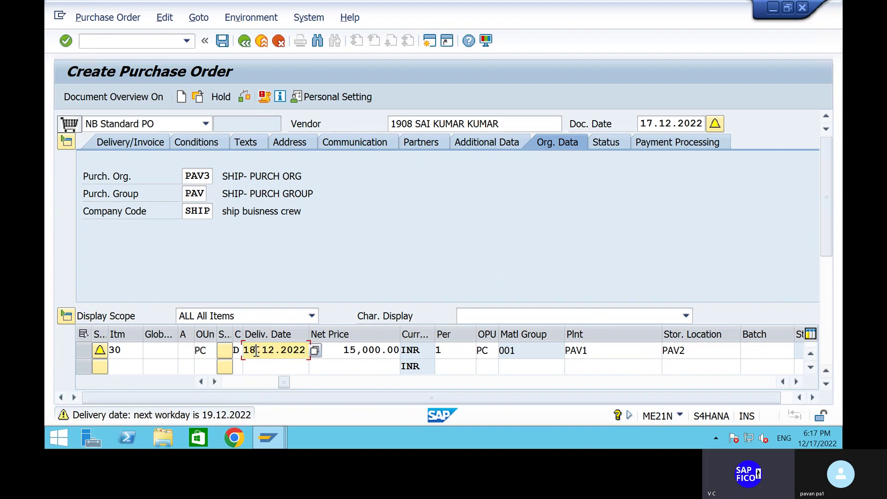
pyautogui.press('BackSpace')
pyautogui.write('9')
pyautogui.press('Return')
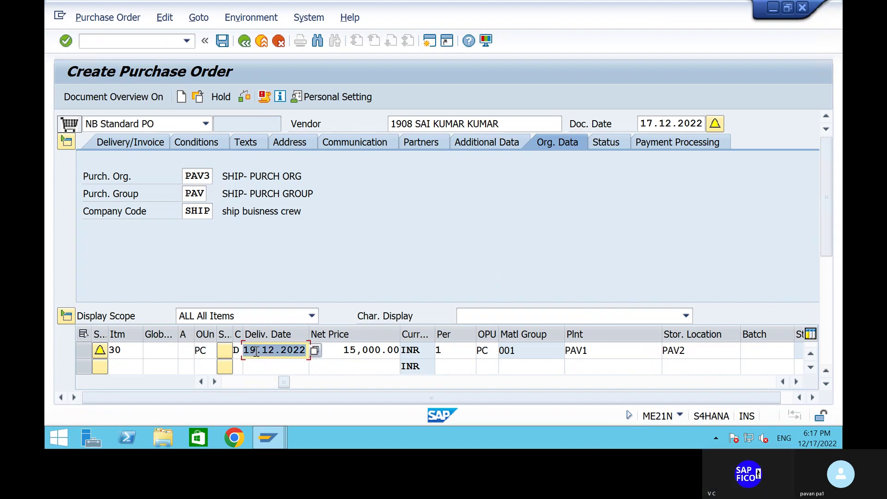
# - Check item 30's Quantities/Weights tab (5 PC) and its Invoice tab settings
pyautogui.click(830, 287)
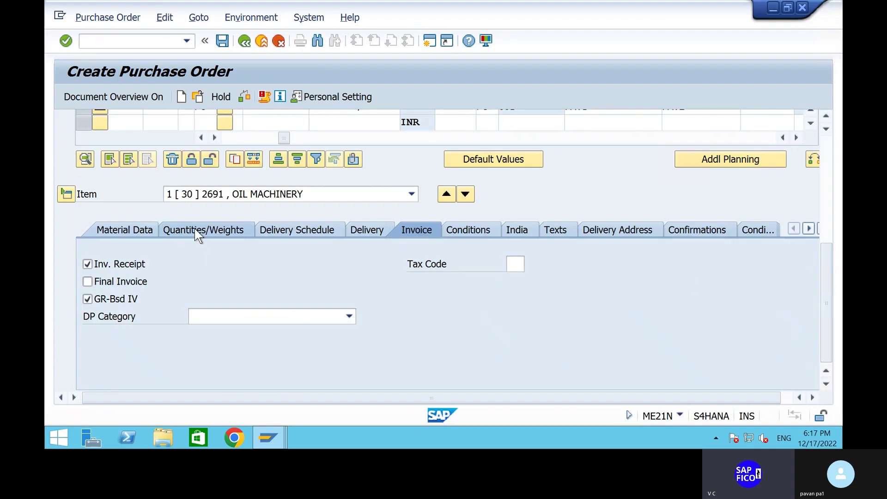
pyautogui.click(195, 228)
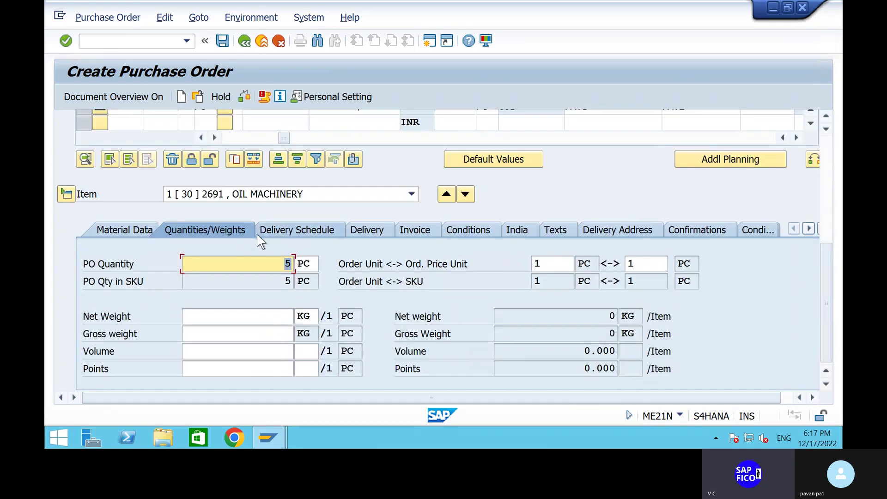
pyautogui.click(427, 228)
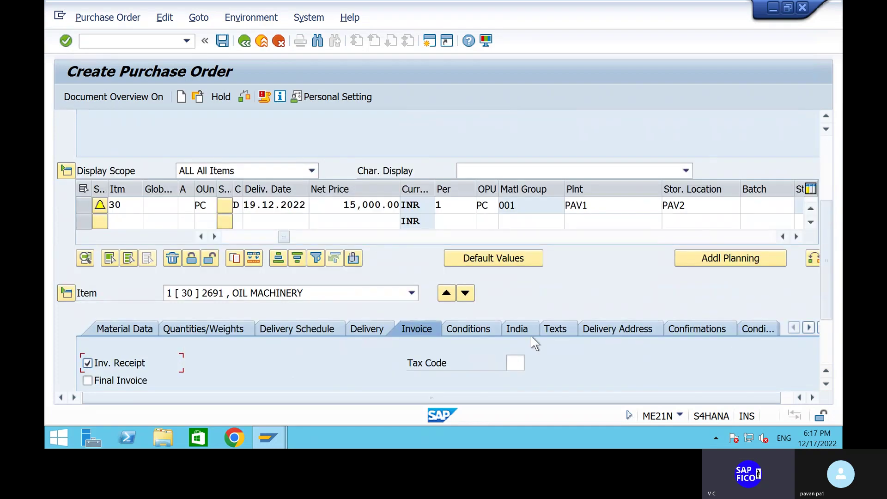
pyautogui.click(828, 336)
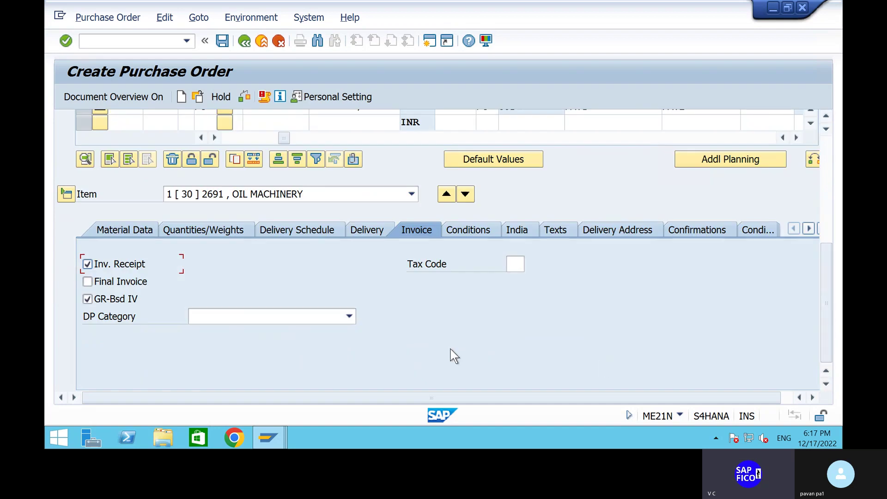
# - Show item 30's pricing conditions and select the incorrect PBXX Gross Price row
pyautogui.click(467, 237)
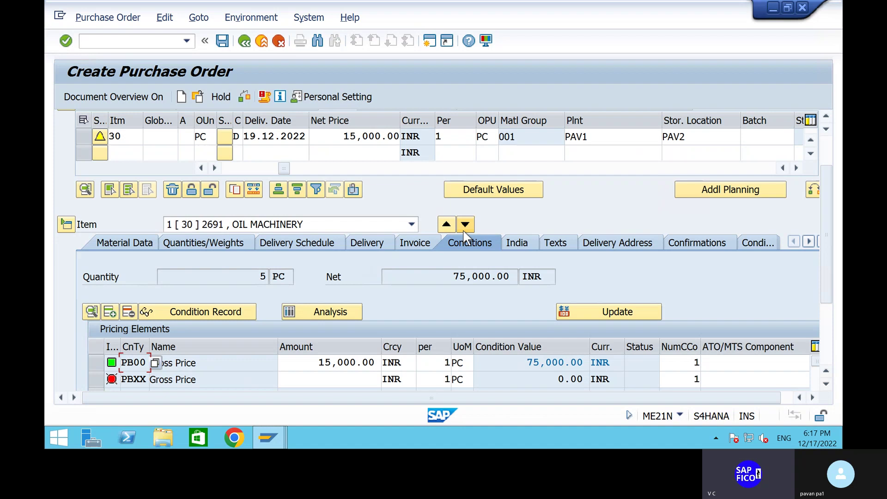
pyautogui.click(829, 333)
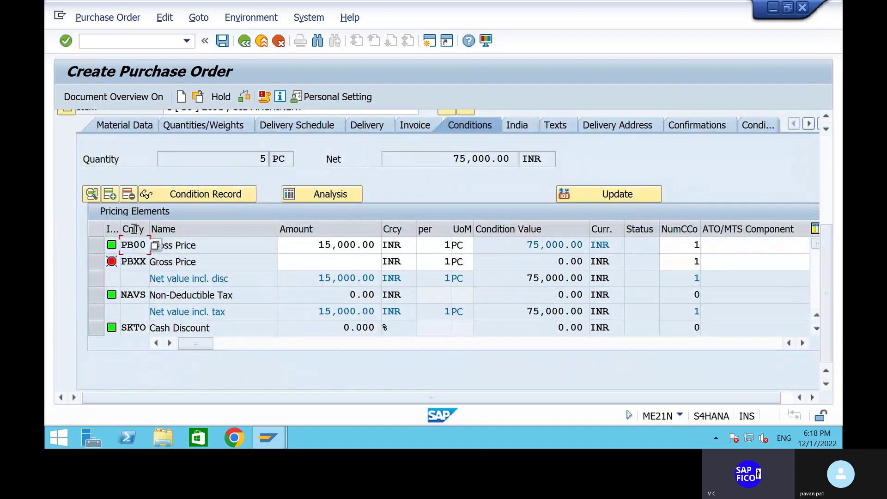
pyautogui.moveTo(111, 262)
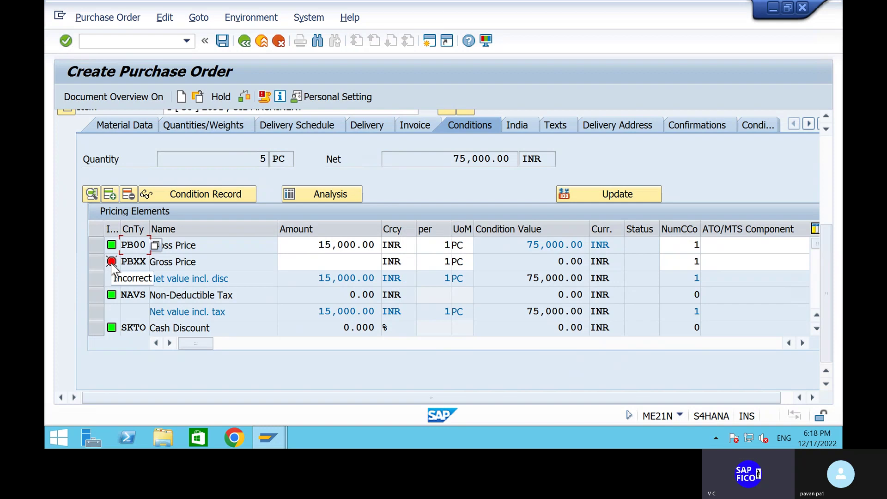
pyautogui.click(98, 262)
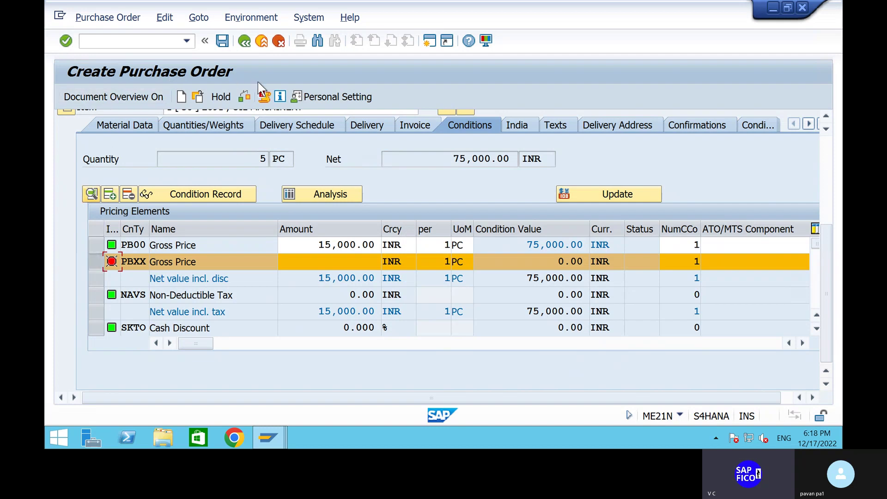
# - Try deleting the PBXX condition and dismiss the message that it cannot be deleted
pyautogui.click(128, 194)
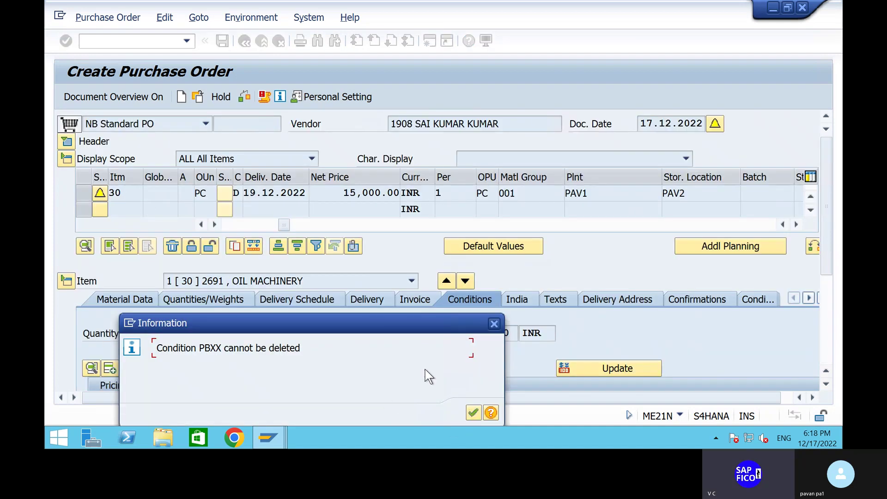
pyautogui.moveTo(299, 322); pyautogui.dragTo(327, 266)
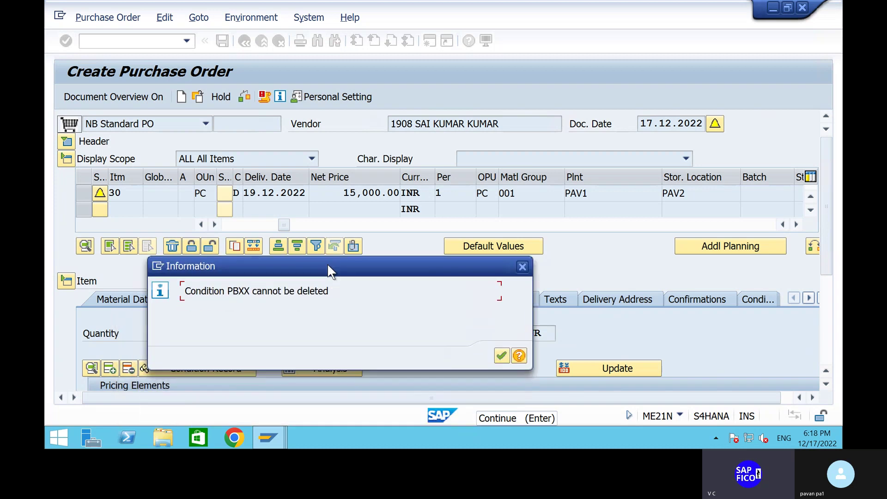
pyautogui.click(502, 355)
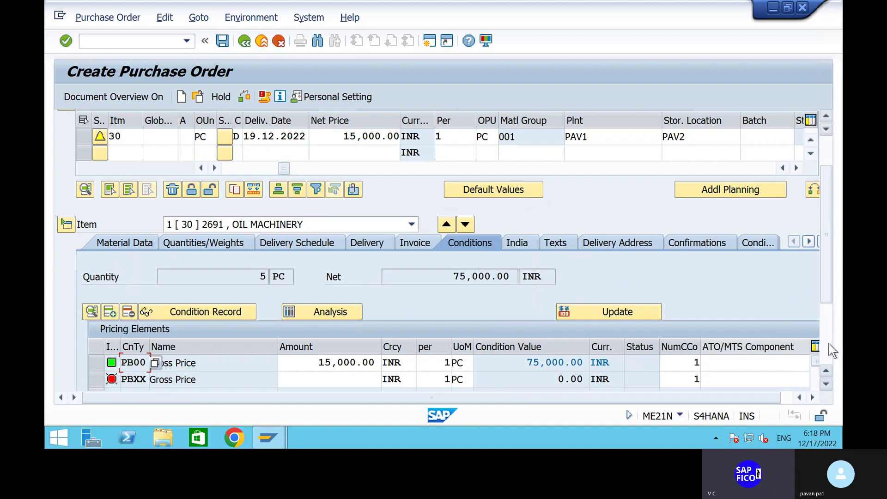
# - Revisit the PBXX amount, then check the purchase order, which issues no messages
pyautogui.scroll(-3, 830, 340)
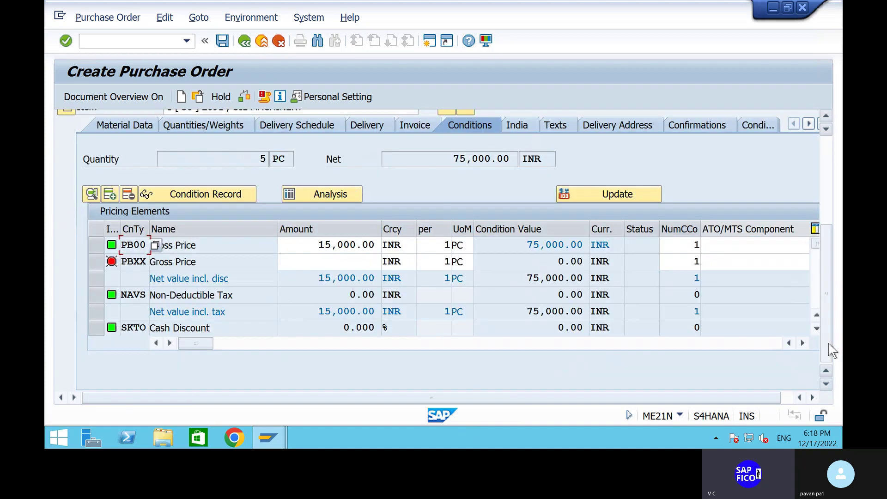
pyautogui.click(102, 261)
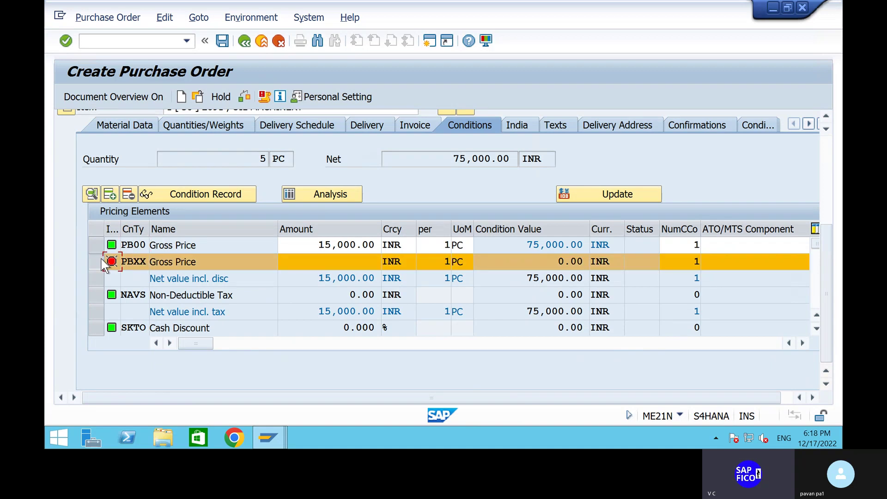
pyautogui.click(103, 261)
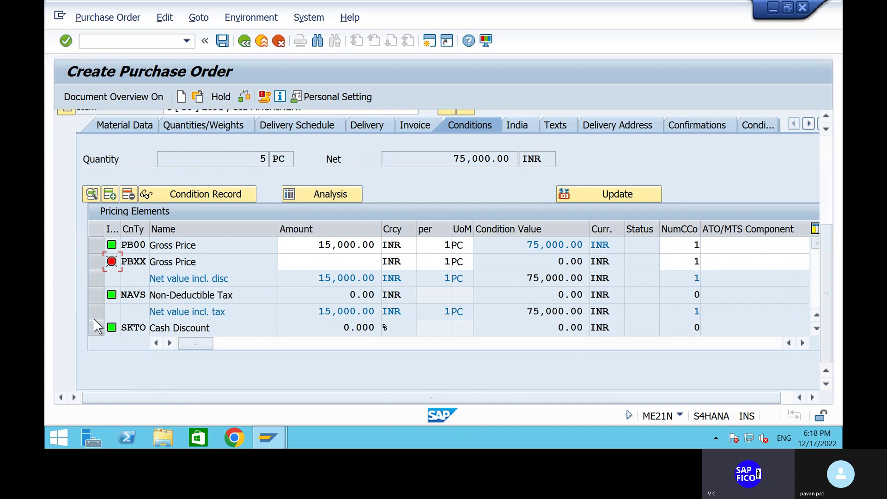
pyautogui.click(329, 262)
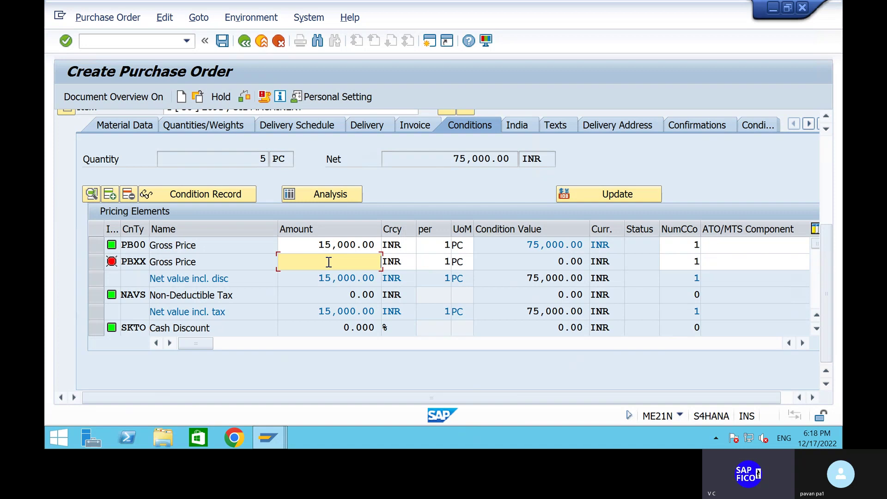
pyautogui.press('Return')
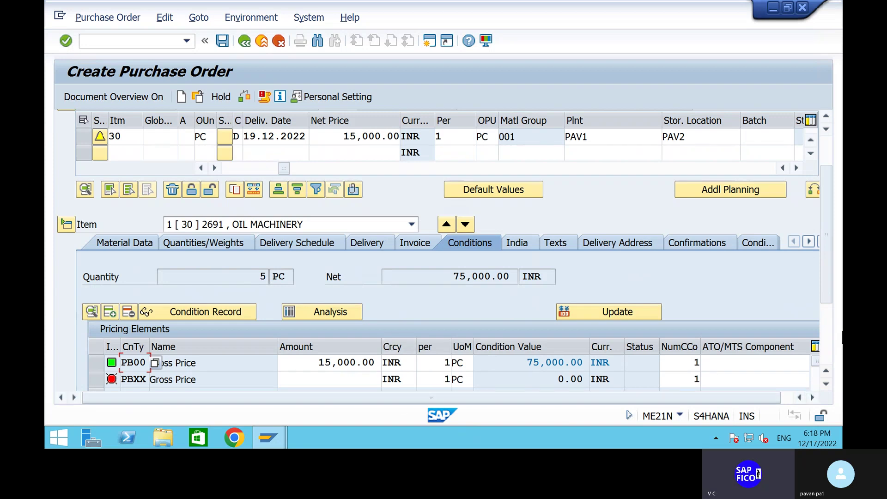
pyautogui.scroll(-3, 826, 360)
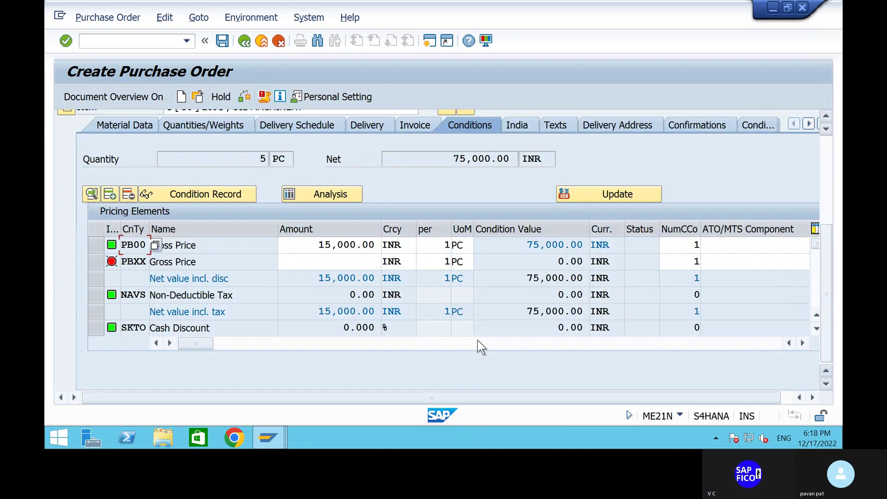
pyautogui.click(367, 262)
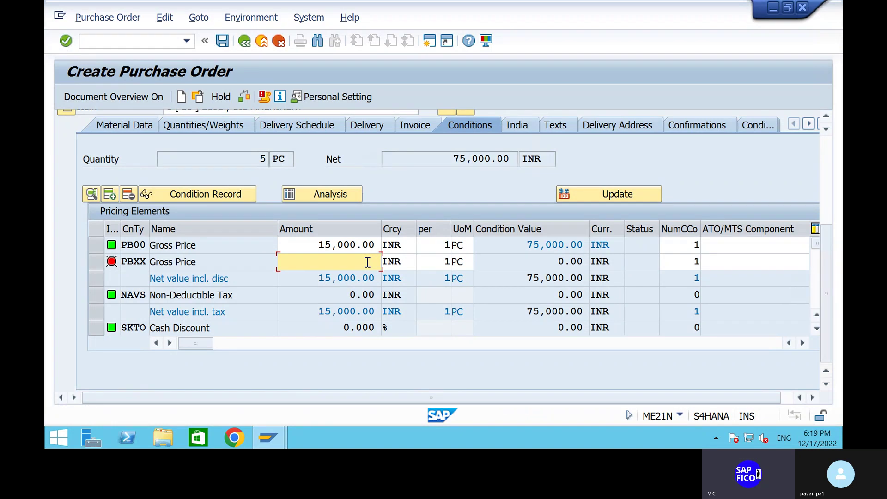
pyautogui.click(249, 97)
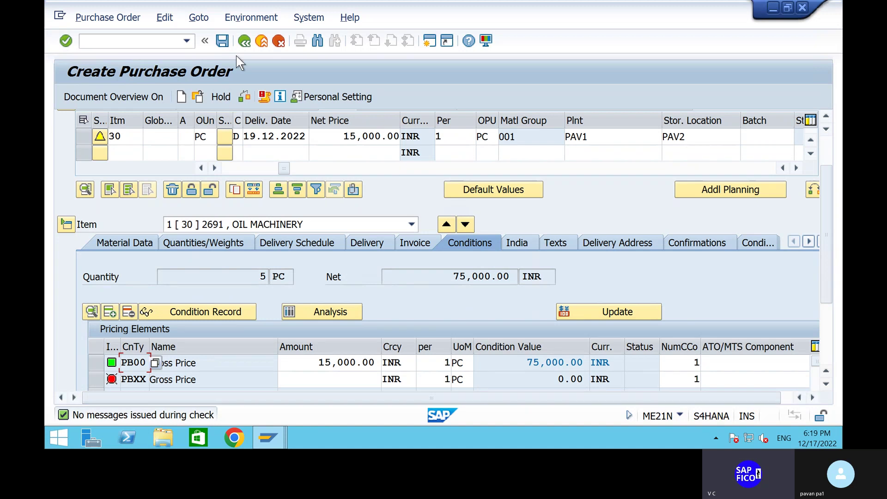
# - Save the standard PO and open the PO-created message in the Performance Assistant
pyautogui.click(222, 41)
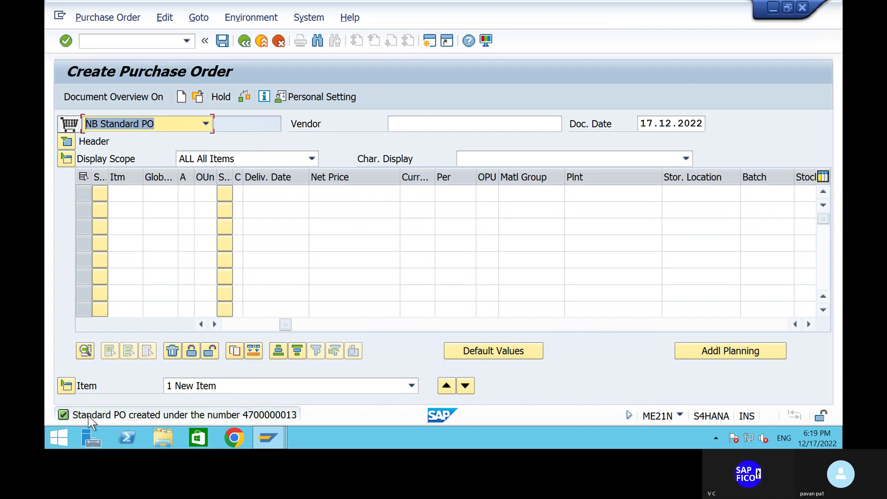
pyautogui.click(87, 415)
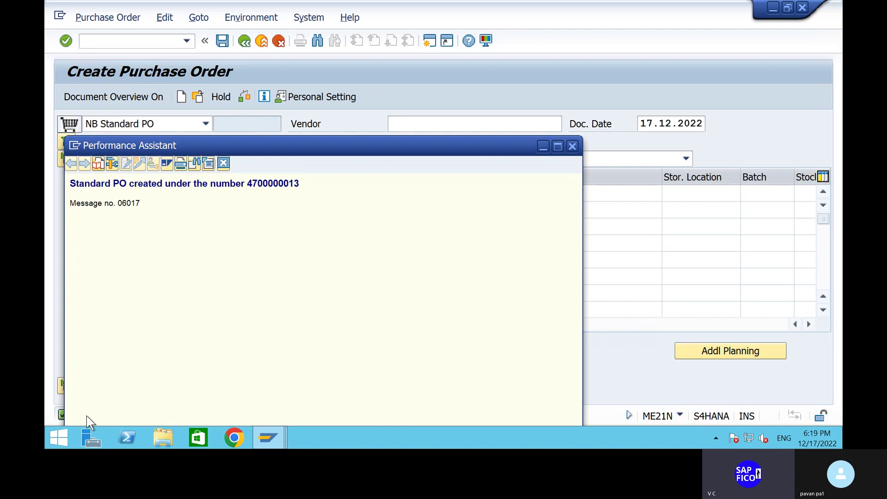
pyautogui.moveTo(518, 4)
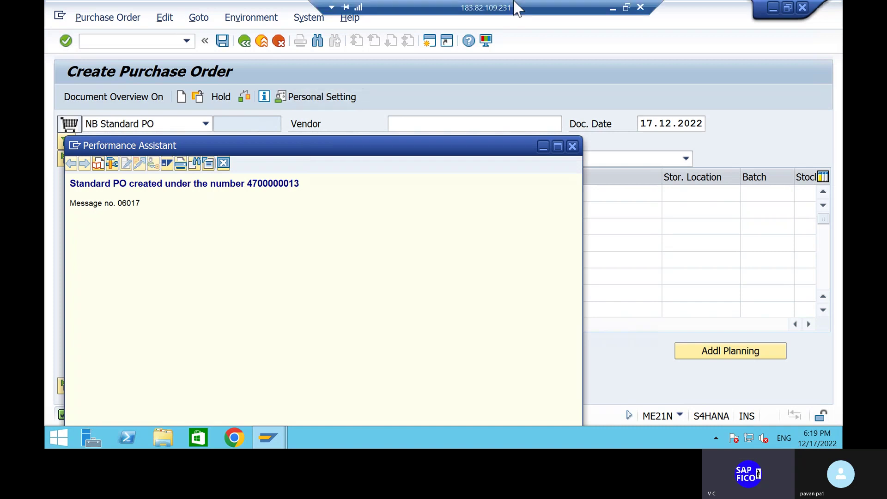
pyautogui.click(614, 7)
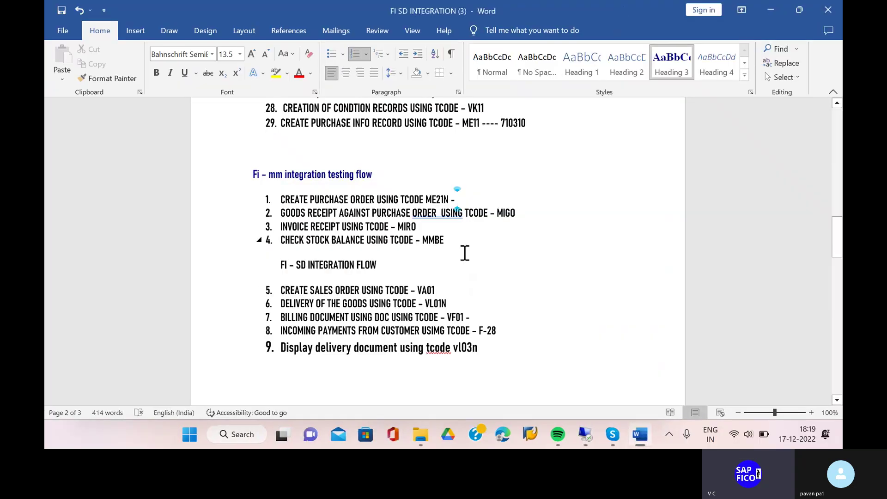
pyautogui.write('470')
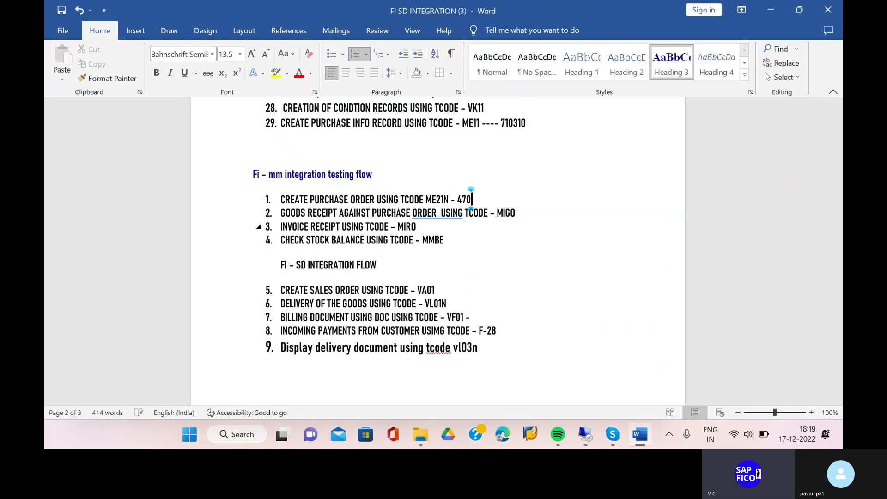
pyautogui.write('0000013')
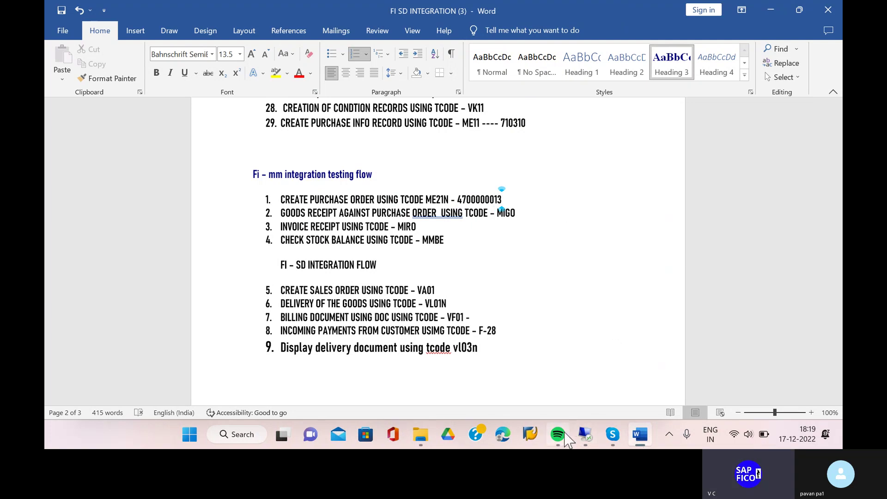
# - In the remote SAP session, close the popup and start goods receipt with /NMIGO
pyautogui.click(584, 435)
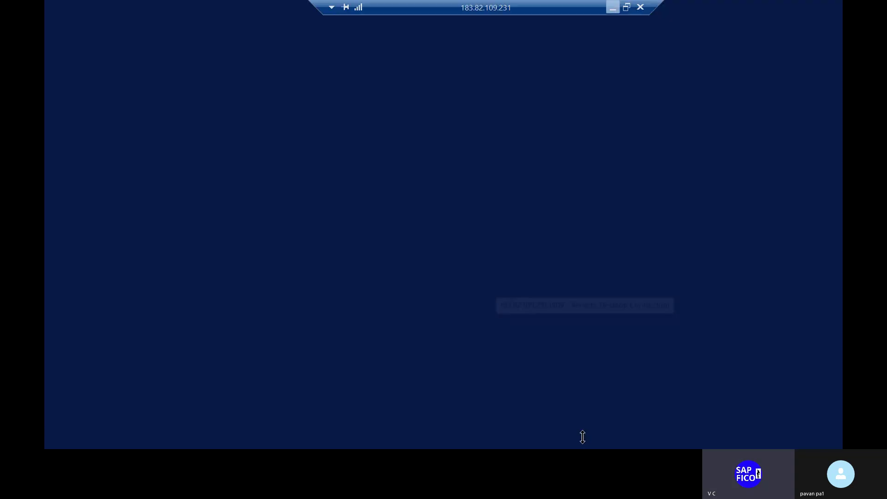
pyautogui.press('Escape')
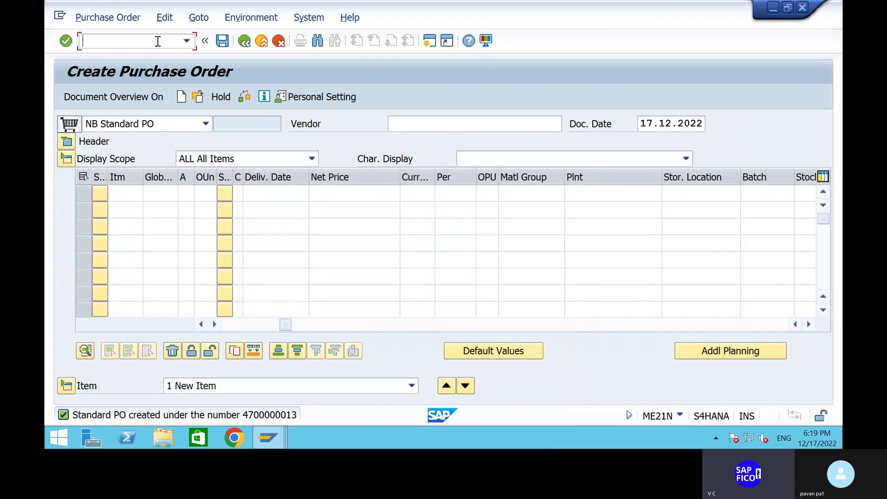
pyautogui.write('/NMIGO')
pyautogui.press('Return')
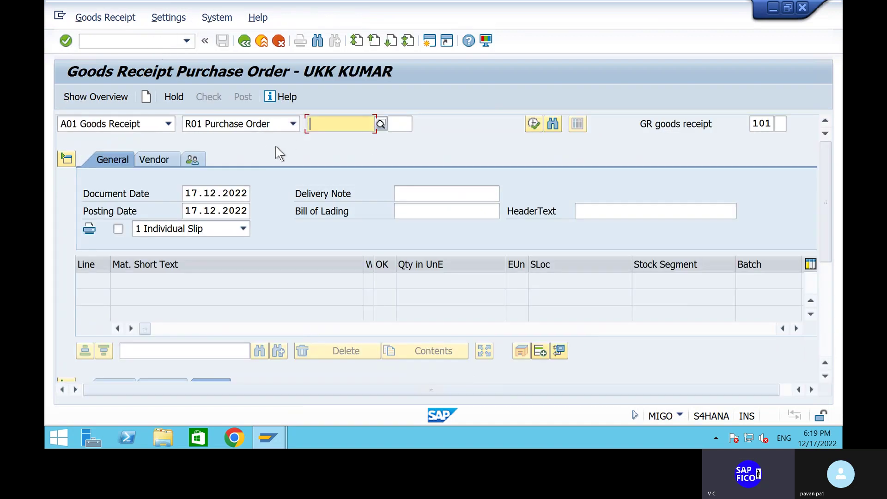
pyautogui.click(356, 130)
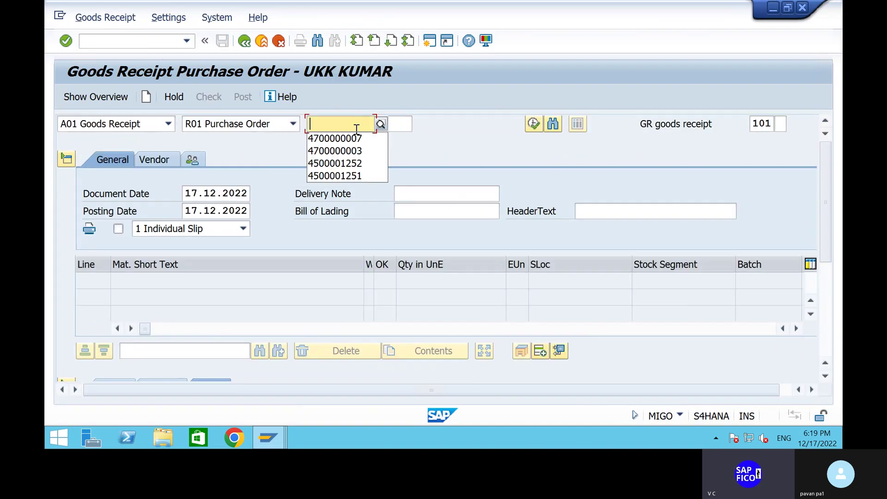
pyautogui.click(352, 140)
pyautogui.press('BackSpace')
pyautogui.press('BackSpace')
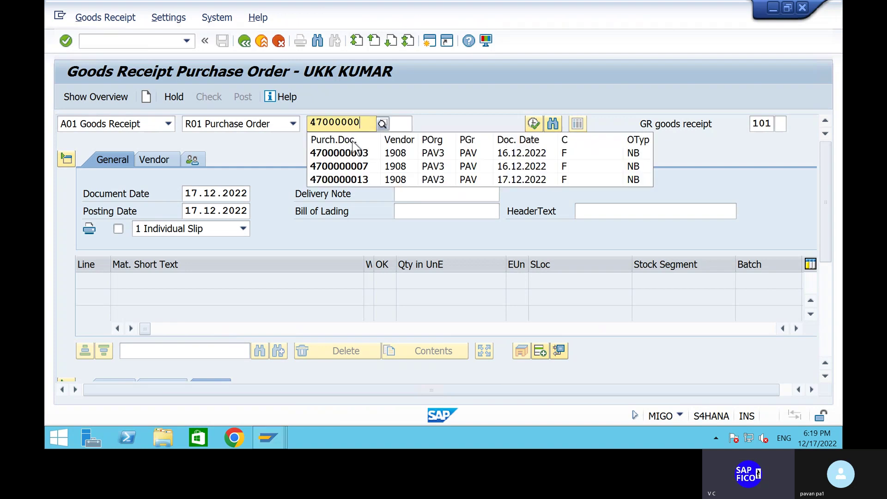
pyautogui.click(371, 180)
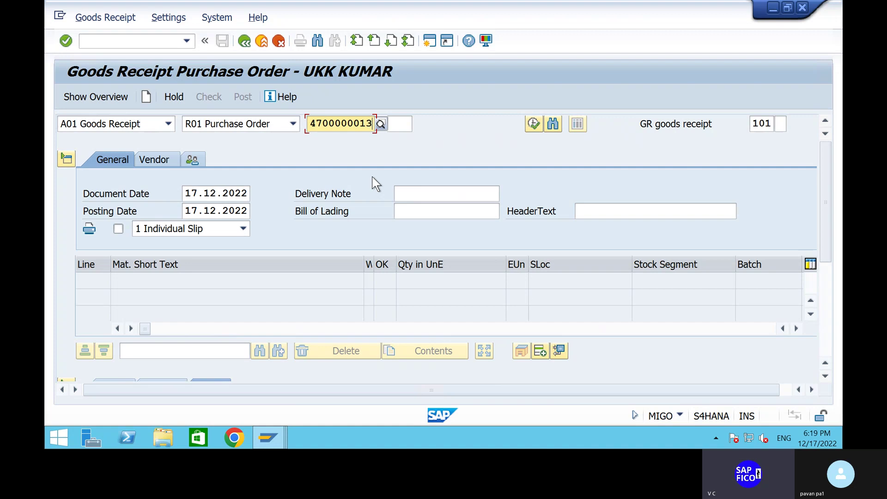
pyautogui.press('Return')
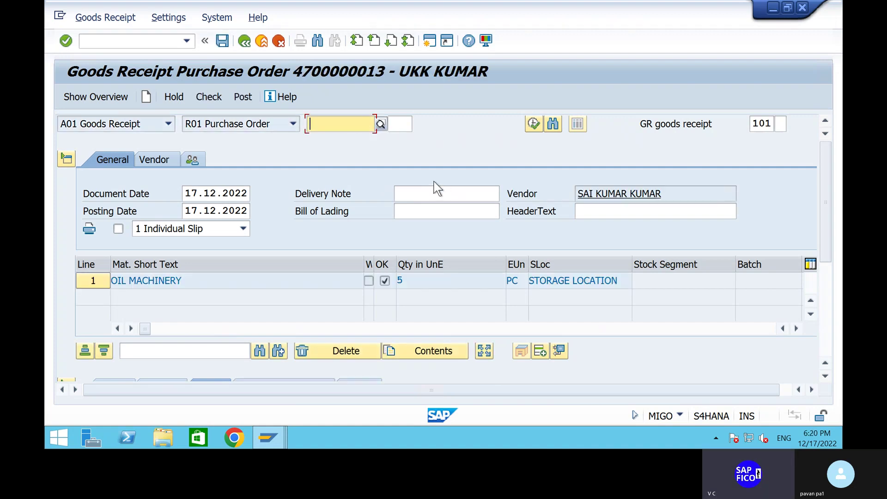
# - Enter 5 PC as the delivery note quantity on the item's Quantity tab
pyautogui.click(829, 326)
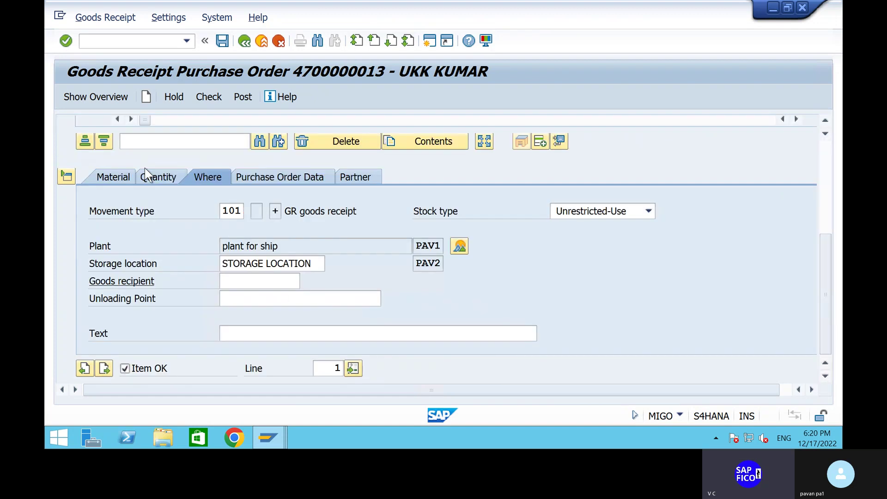
pyautogui.click(152, 179)
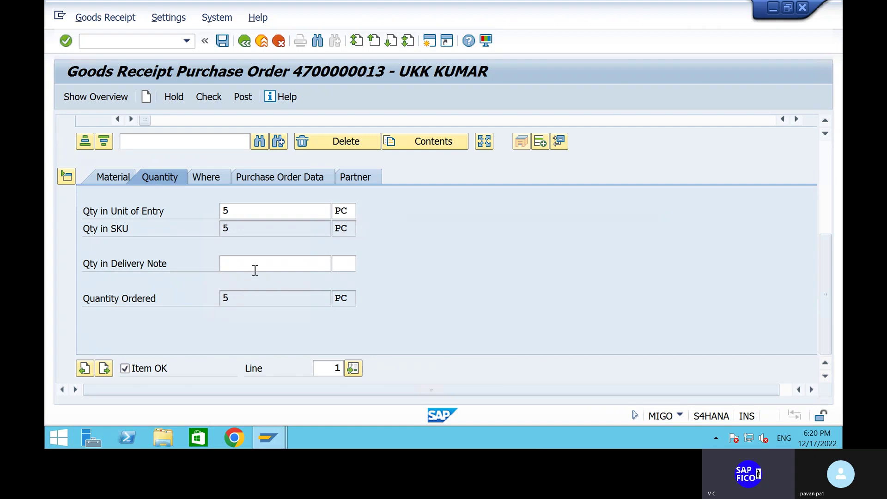
pyautogui.click(255, 270)
pyautogui.write('5')
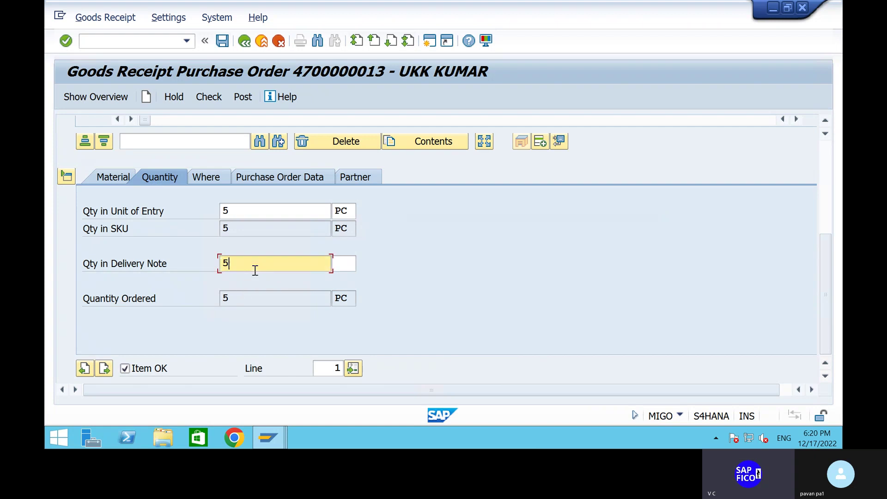
pyautogui.click(343, 265)
pyautogui.click(342, 273)
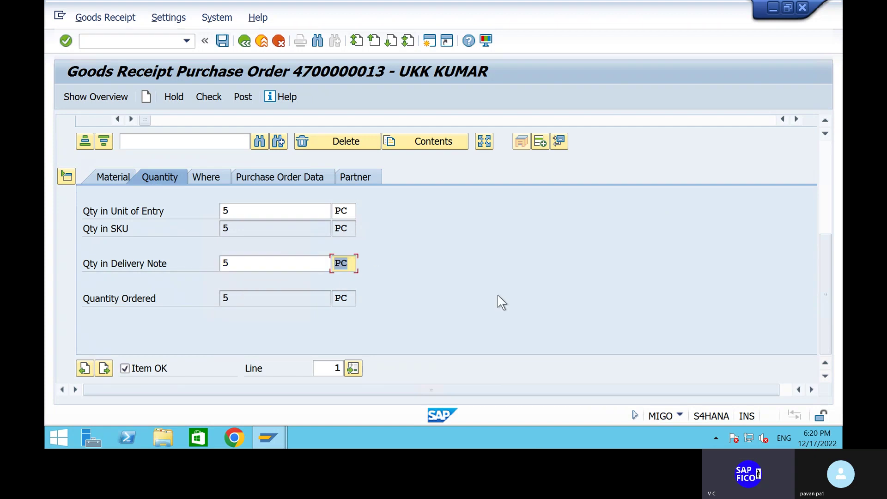
# - Check and post the goods receipt as material document 220000180
pyautogui.click(827, 170)
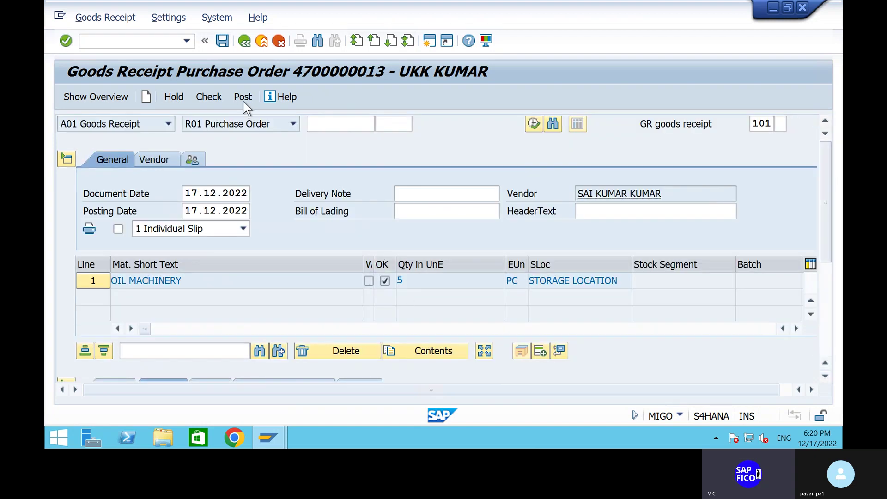
pyautogui.click(205, 93)
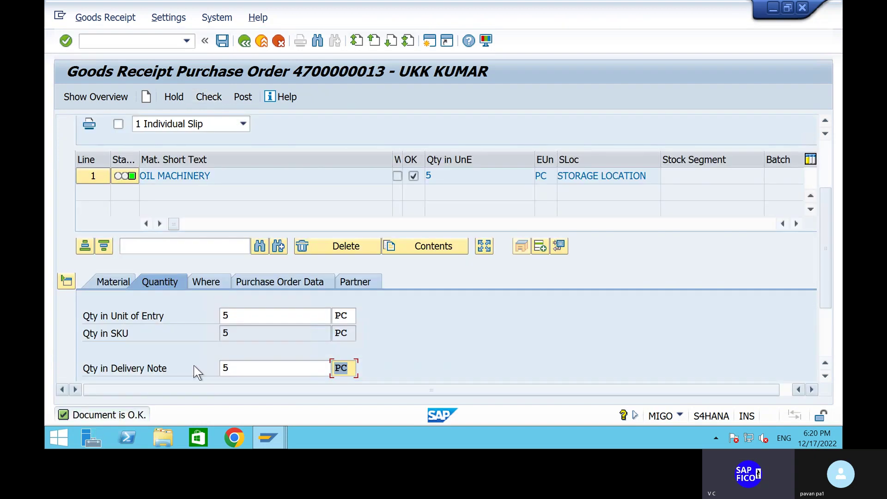
pyautogui.click(221, 44)
pyautogui.click(221, 43)
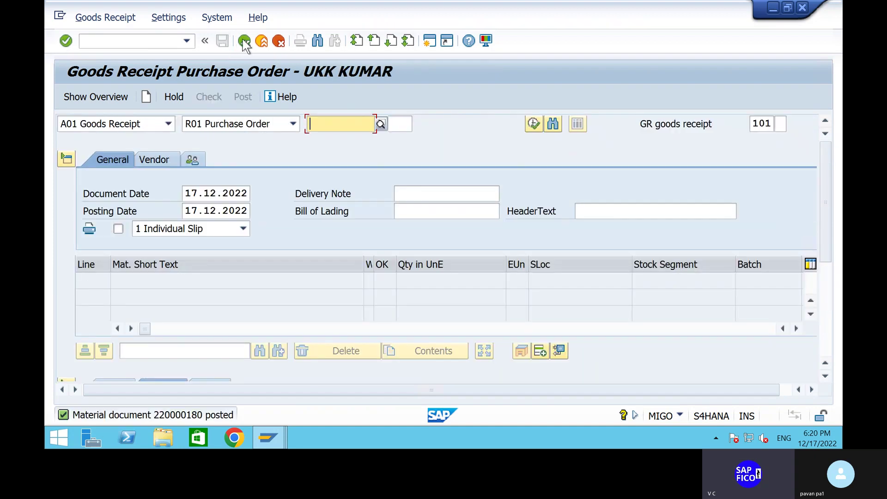
# - Start incoming invoice entry with /NMIRO for company code SHIP
pyautogui.click(152, 40)
pyautogui.write('/NMIRO')
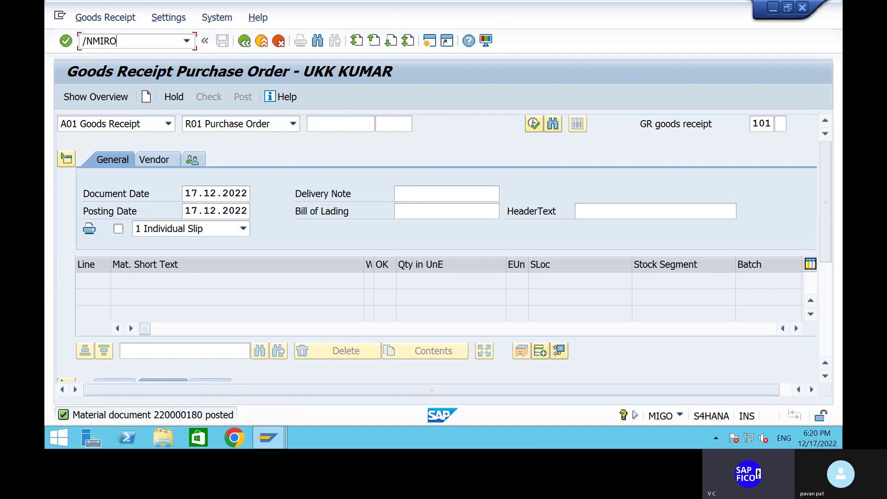
pyautogui.press('Return')
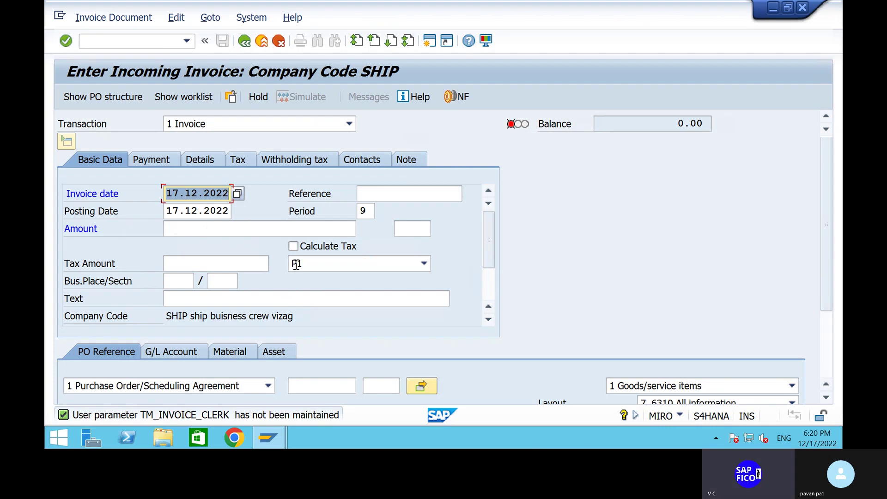
pyautogui.click(345, 386)
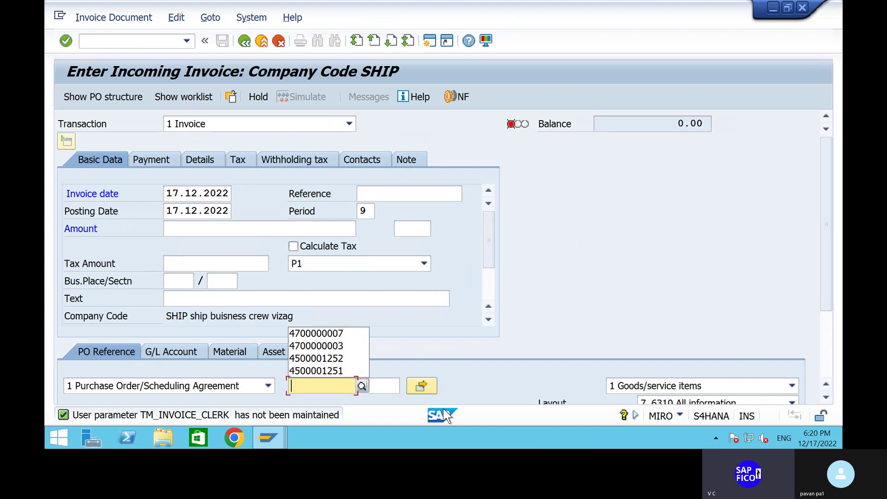
pyautogui.click(353, 334)
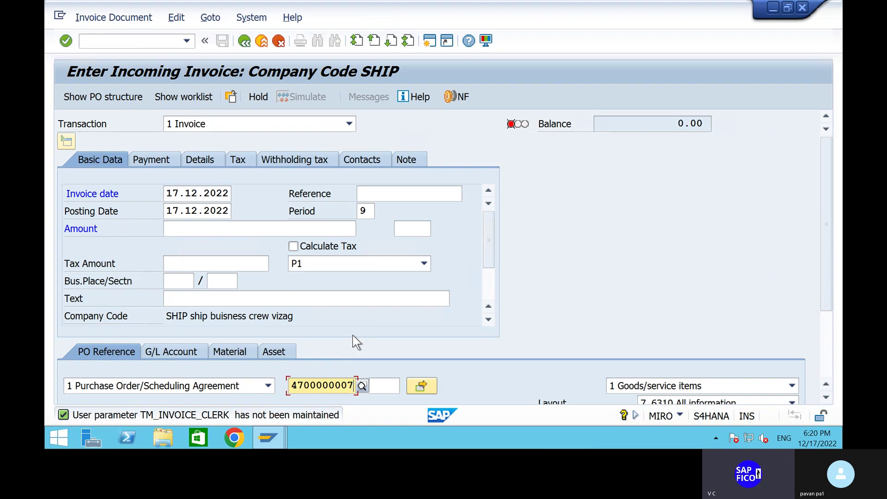
pyautogui.press('BackSpace')
pyautogui.press('BackSpace')
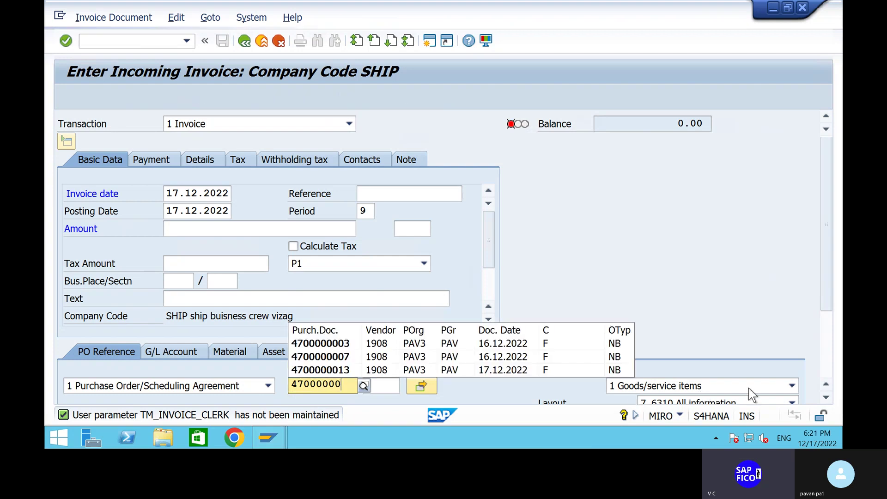
pyautogui.scroll(-3, 805, 353)
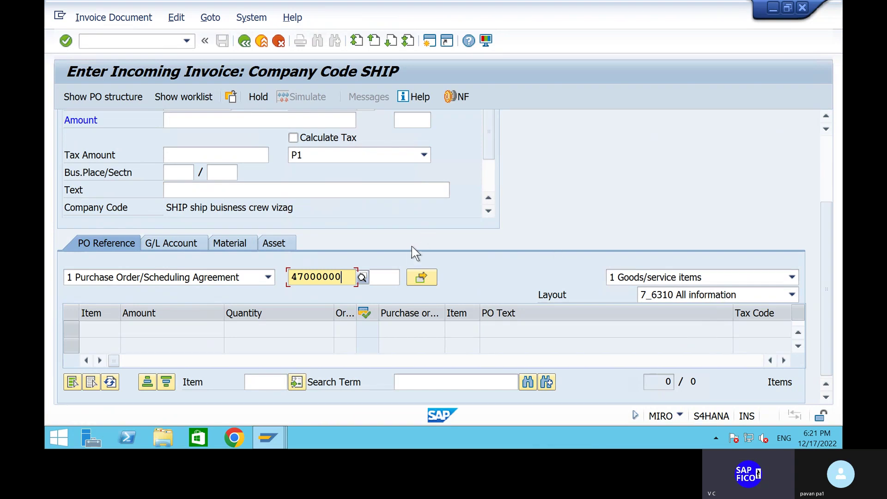
pyautogui.press('BackSpace')
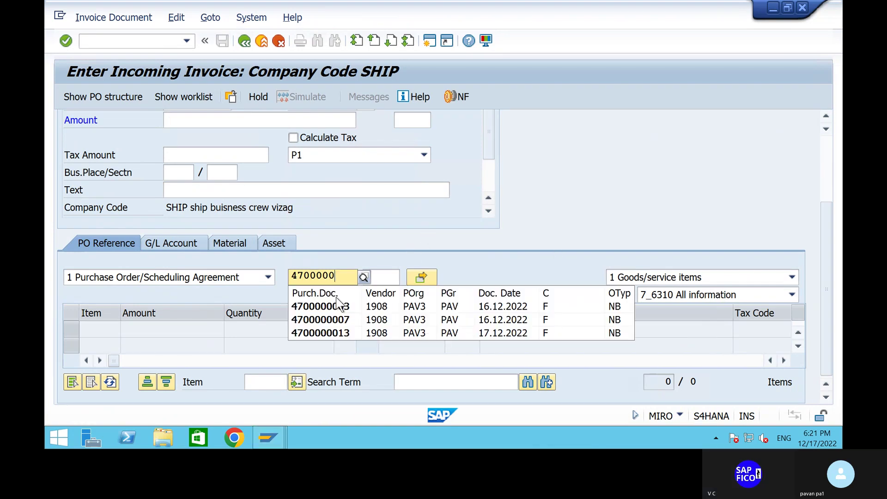
pyautogui.click(364, 333)
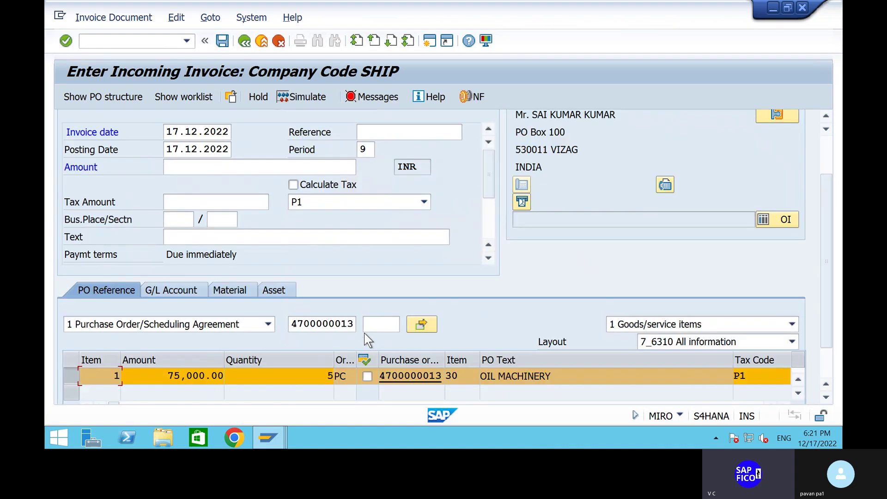
pyautogui.click(293, 185)
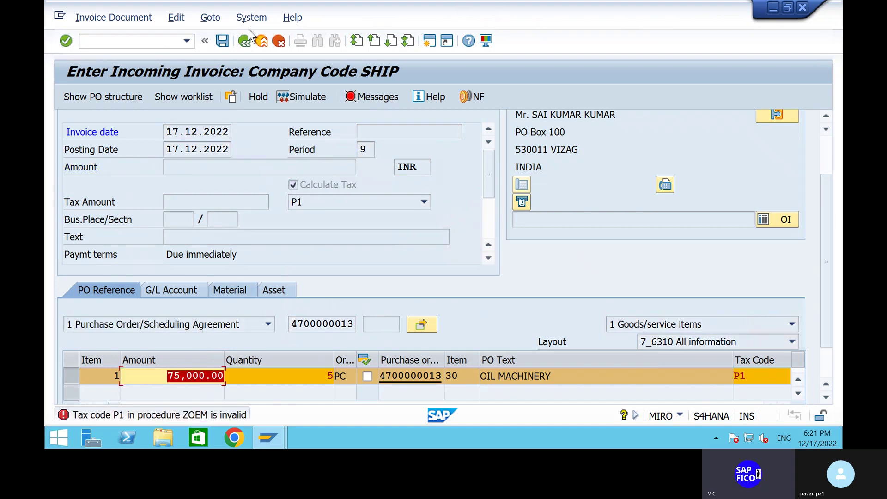
# - Open the country tax procedure assignments with /NOBBG and locate India (IN)
pyautogui.click(170, 41)
pyautogui.write('/NO')
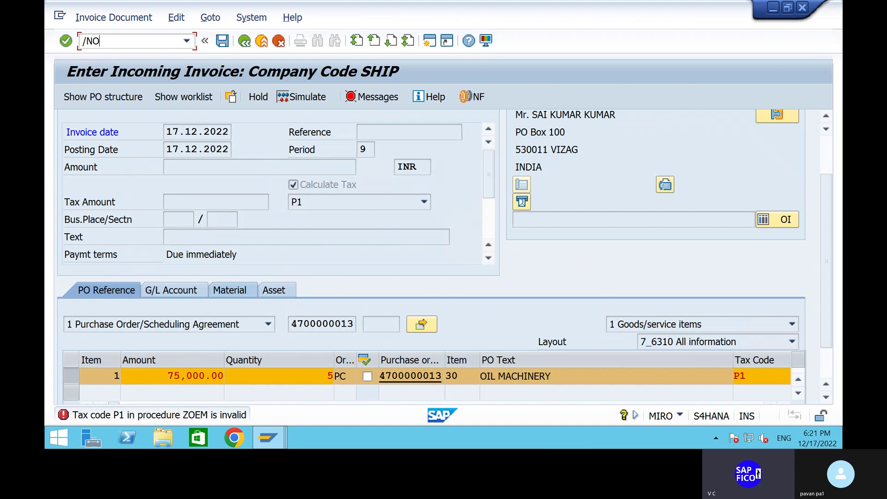
pyautogui.write('BBG')
pyautogui.press('Return')
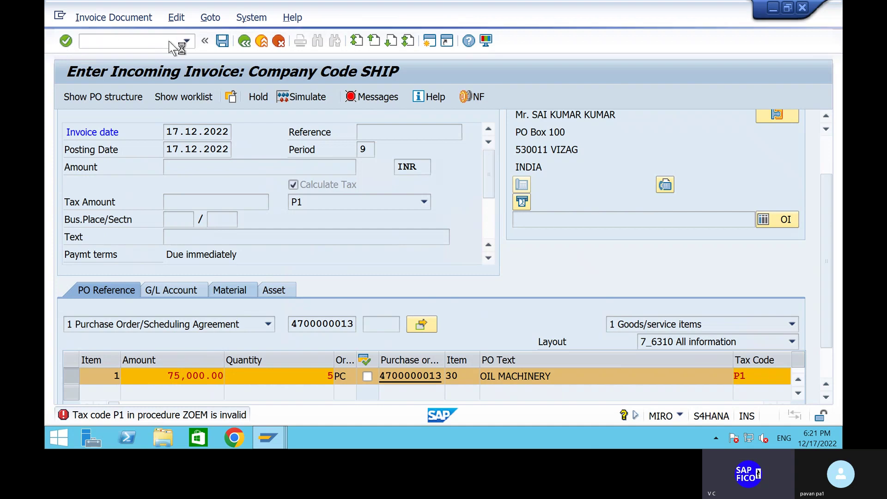
pyautogui.click(267, 389)
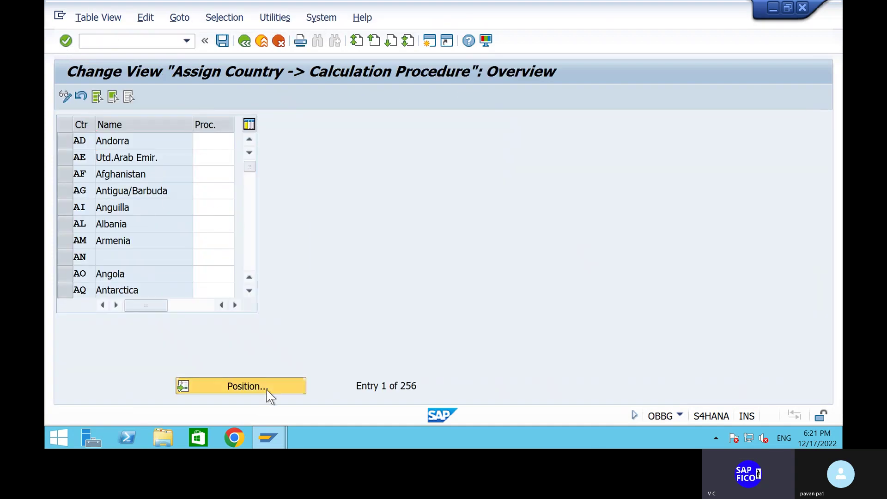
pyautogui.write('IN')
pyautogui.press('Return')
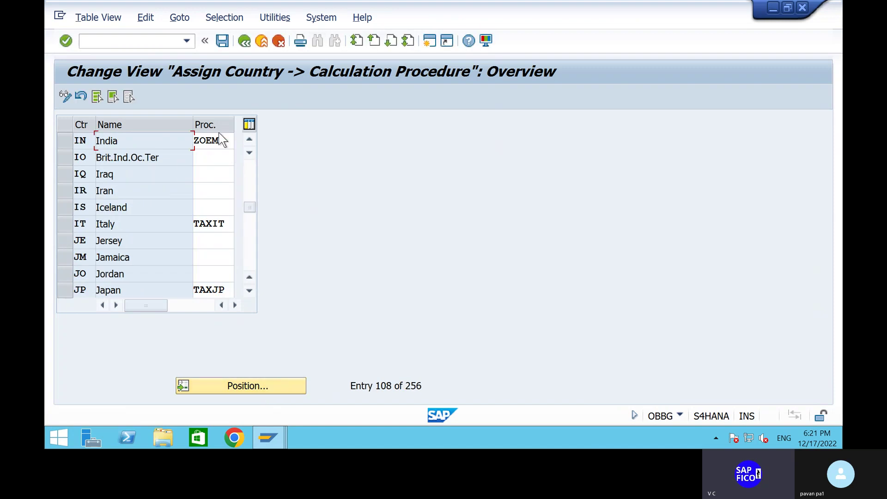
# - Change India's procedure from ZOEM to PAVTAX, save under the customizing request, reopen MIRO
pyautogui.click(222, 142)
pyautogui.press('BackSpace')
pyautogui.press('BackSpace')
pyautogui.press('BackSpace')
pyautogui.press('BackSpace')
pyautogui.write('PAV')
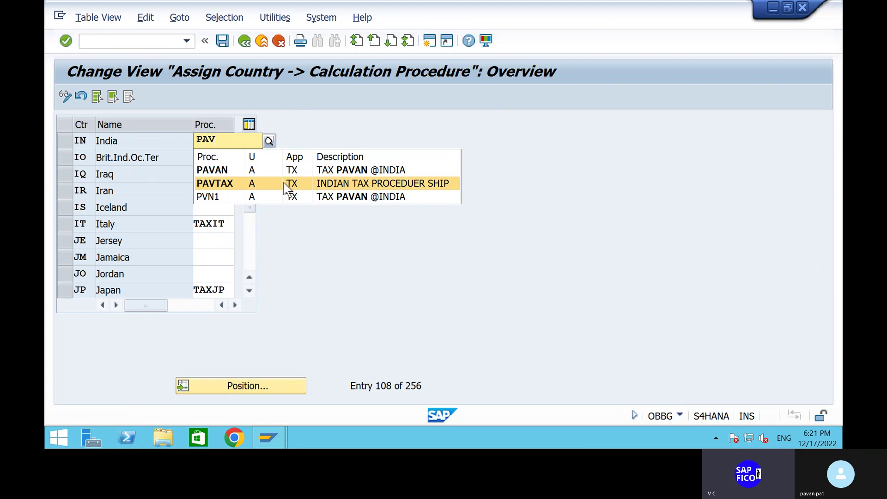
pyautogui.click(286, 185)
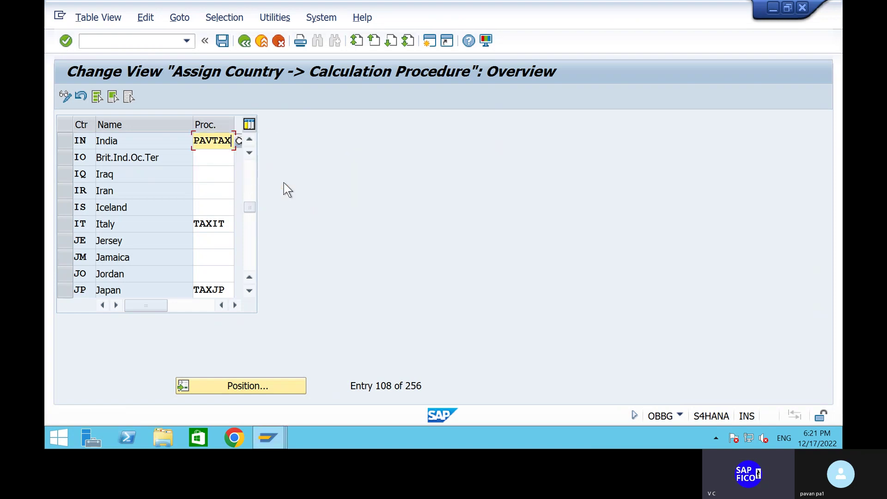
pyautogui.click(222, 41)
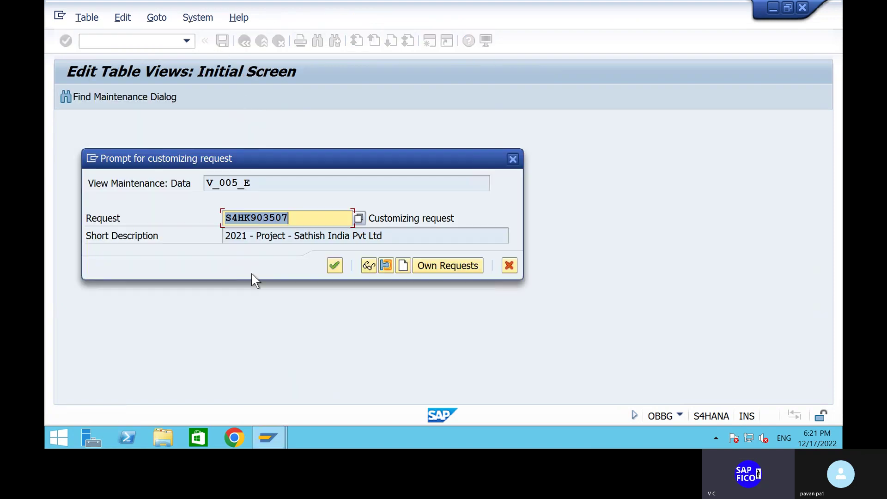
pyautogui.click(336, 266)
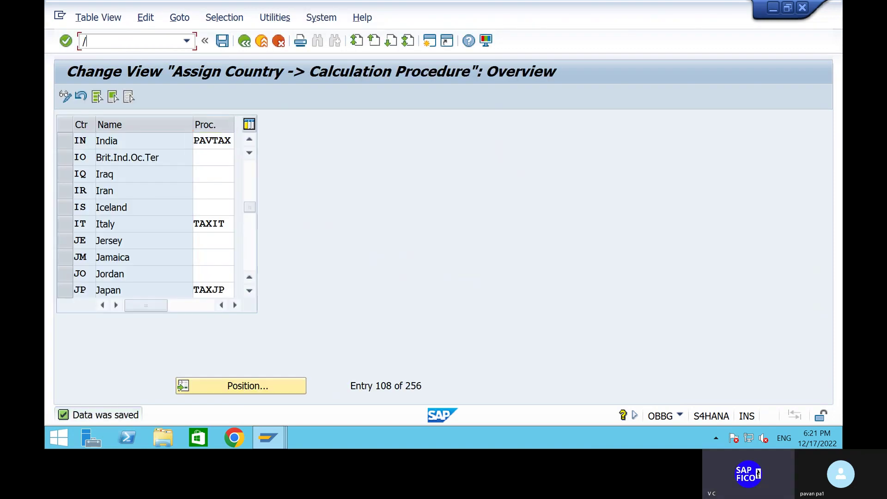
pyautogui.press('Return')
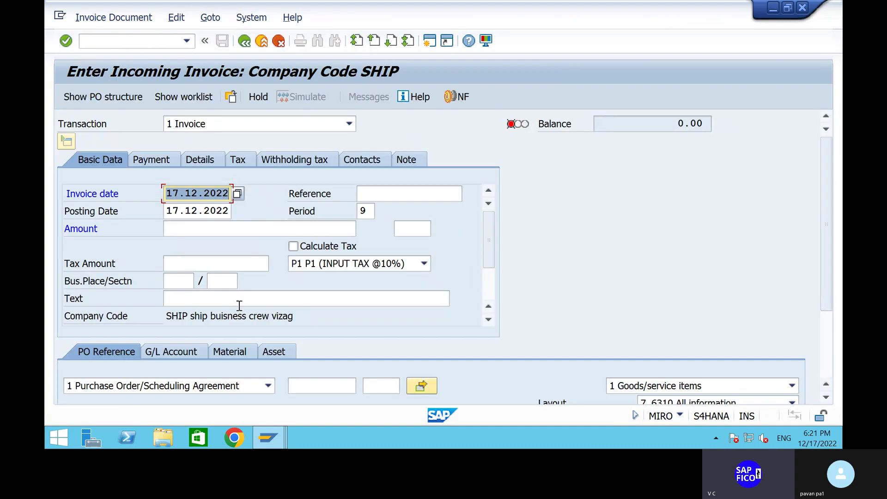
pyautogui.click(334, 382)
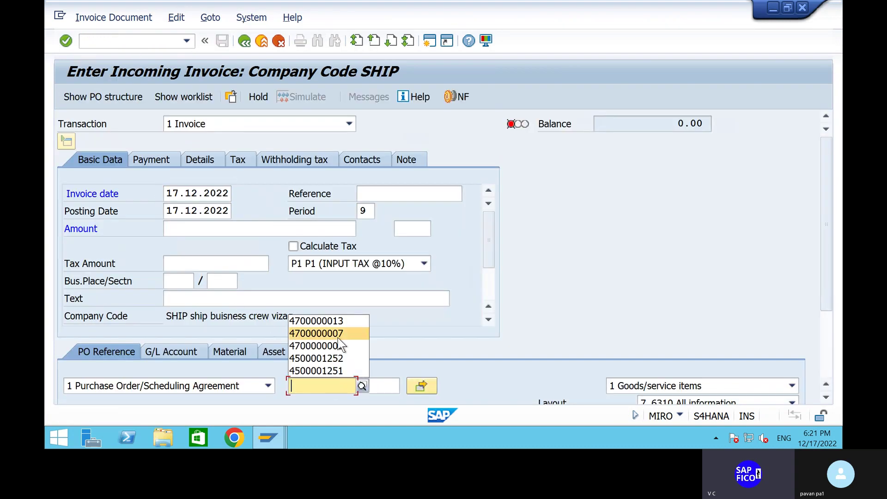
pyautogui.click(334, 323)
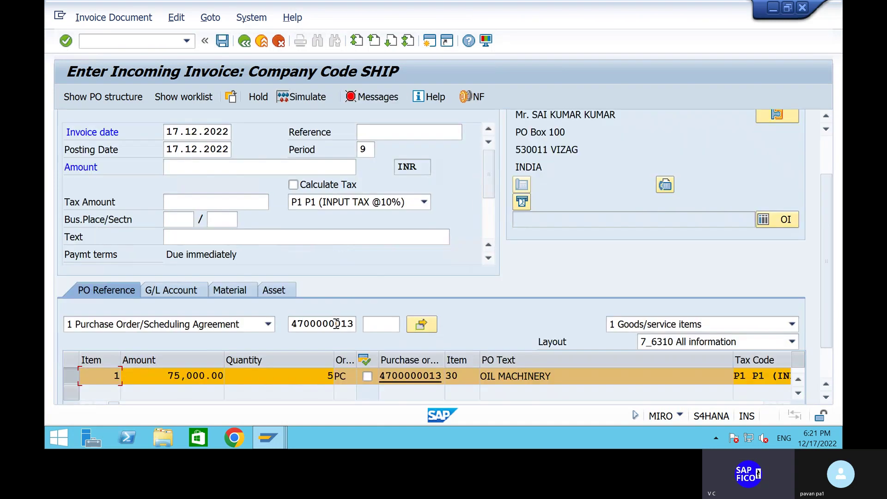
pyautogui.click(826, 153)
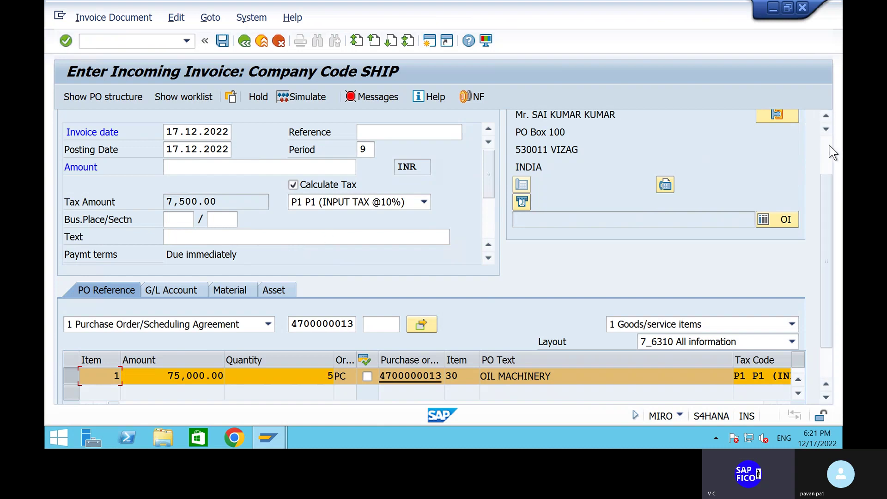
pyautogui.click(826, 115)
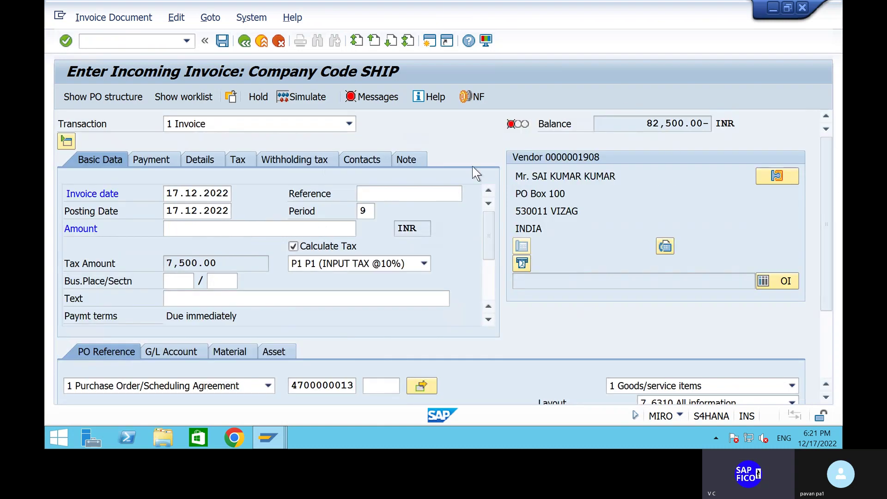
pyautogui.click(194, 225)
pyautogui.write('82500')
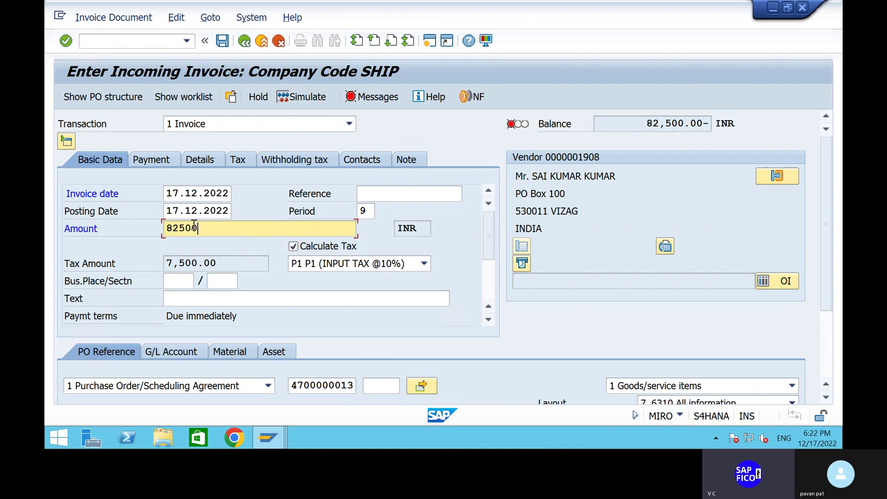
pyautogui.press('Return')
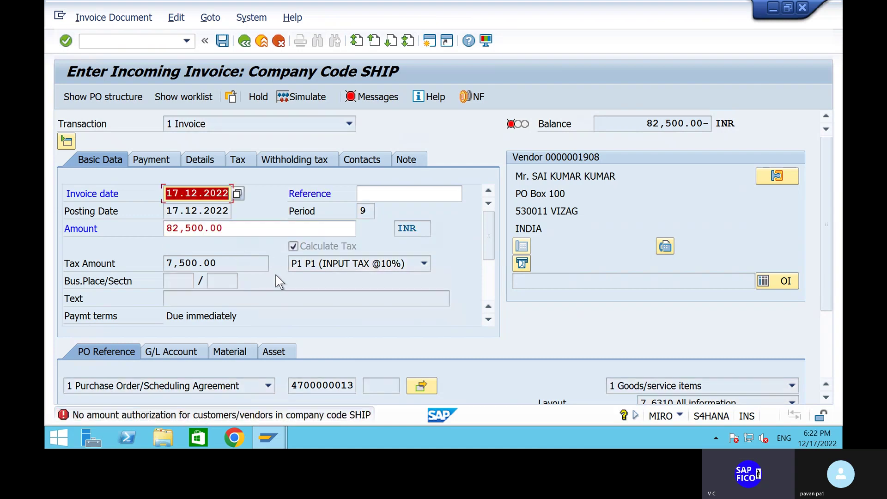
pyautogui.click(129, 44)
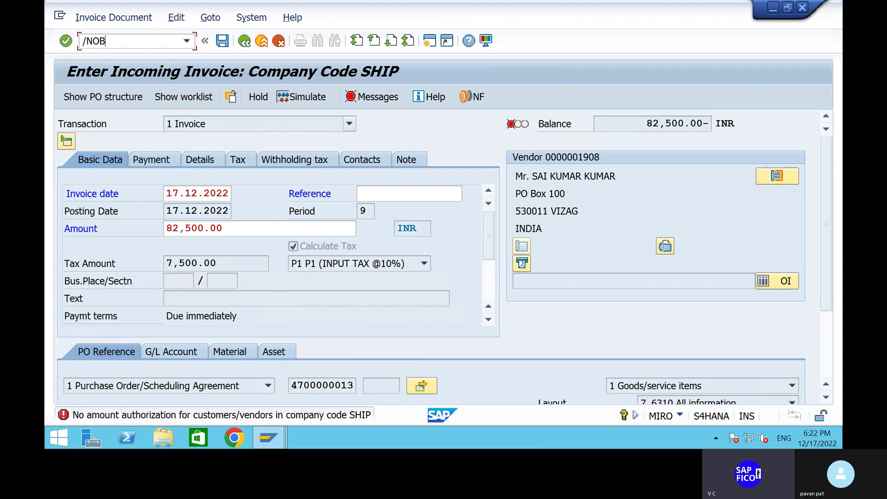
# - In OB57, assign tolerance group SHTG to the user's row and save under the customizing request
pyautogui.press('Return')
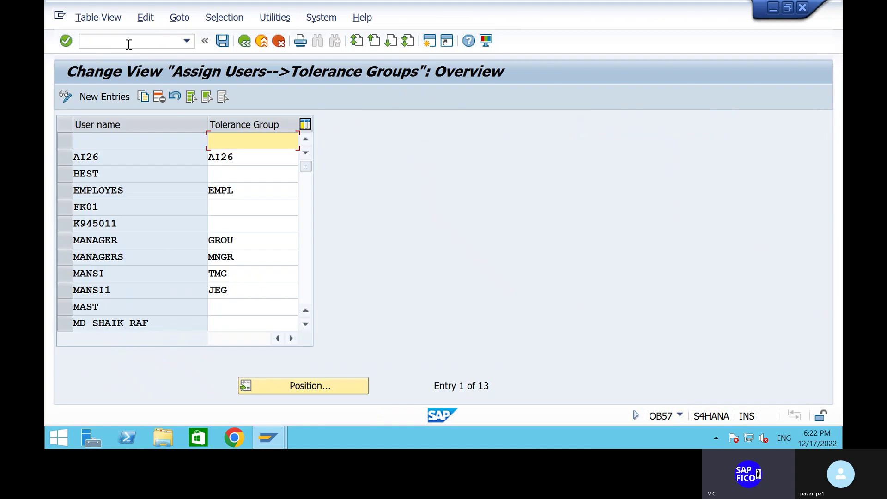
pyautogui.click(217, 174)
pyautogui.write('SH')
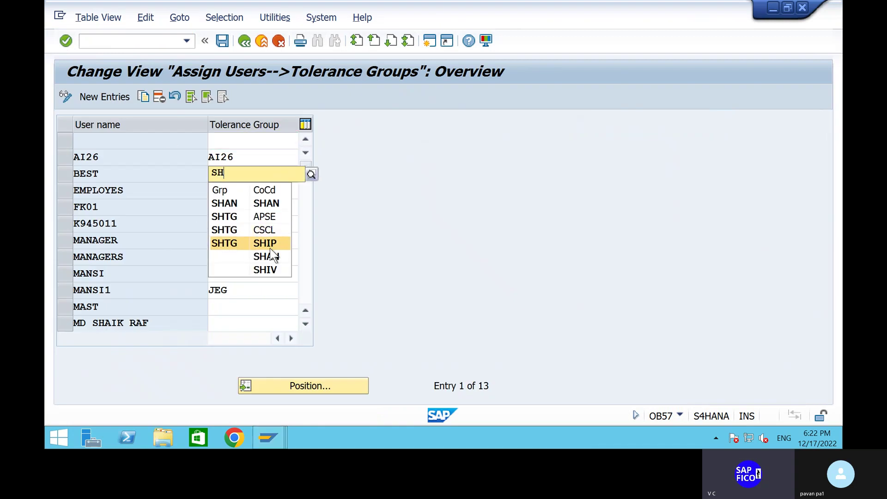
pyautogui.click(269, 248)
pyautogui.click(220, 46)
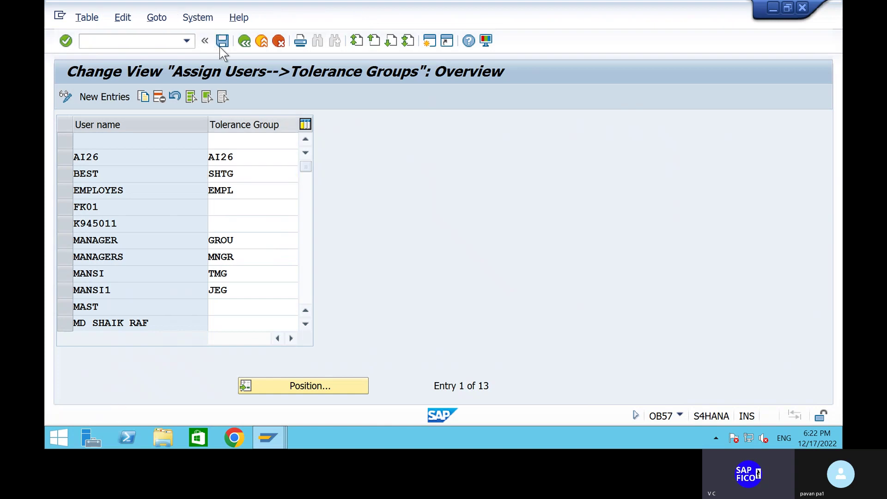
pyautogui.click(335, 264)
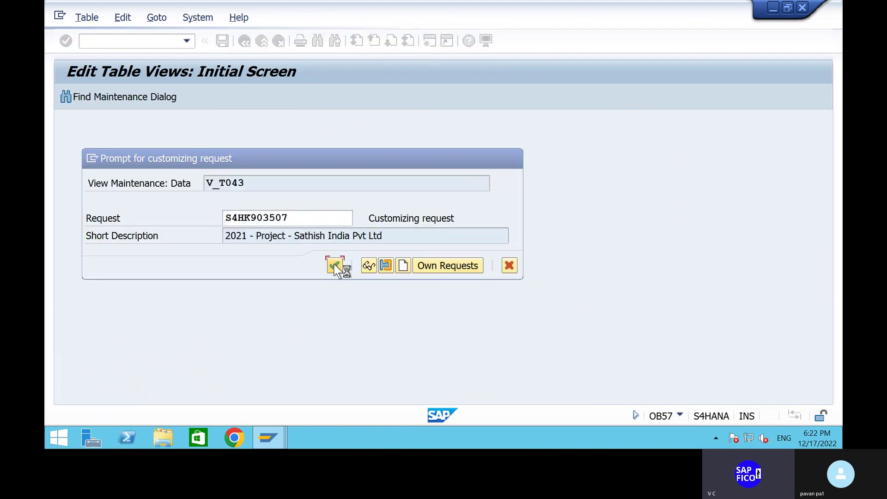
# - Return to the SAP start screen with /N
pyautogui.click(127, 41)
pyautogui.write('/')
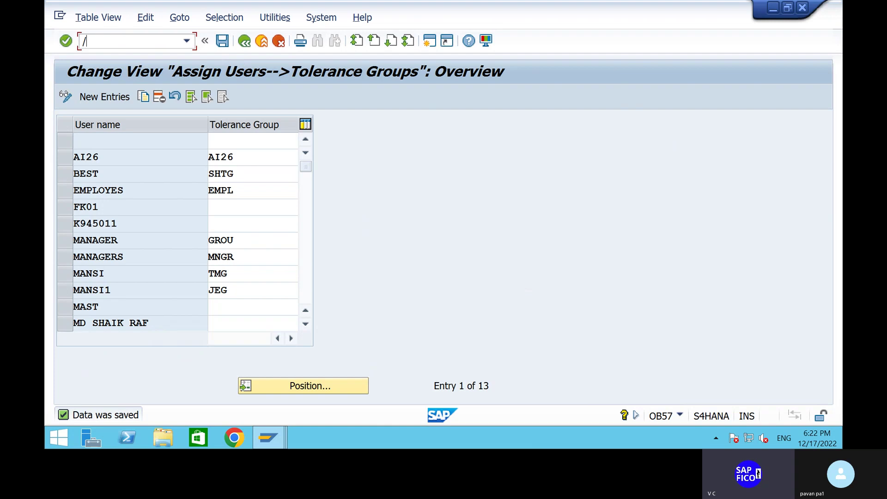
pyautogui.write('N')
pyautogui.press('Return')
pyautogui.write('M')
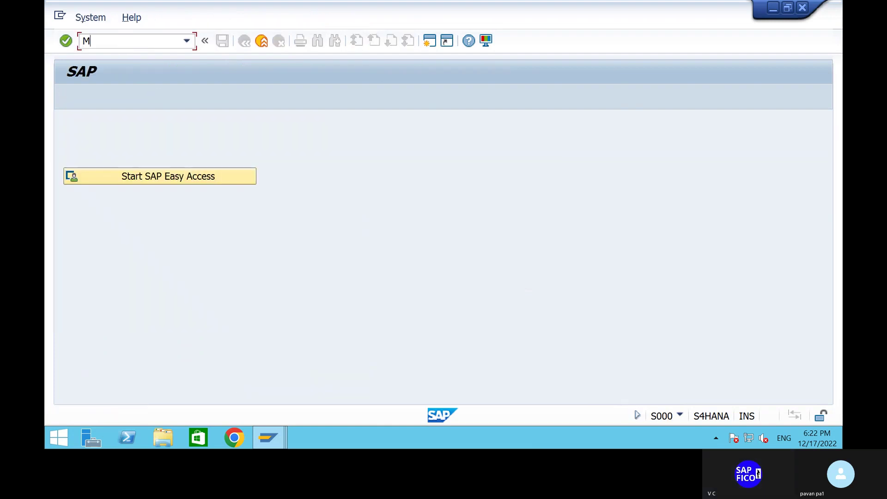
pyautogui.write('IRO')
pyautogui.press('Return')
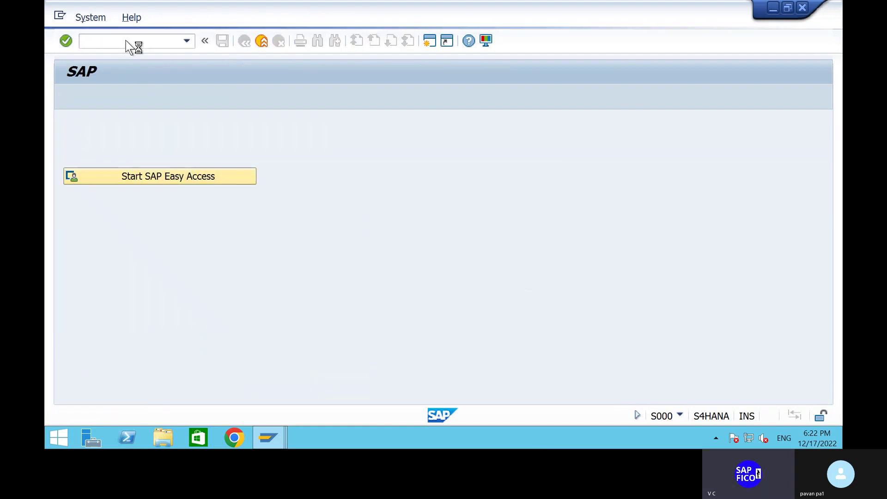
pyautogui.click(331, 384)
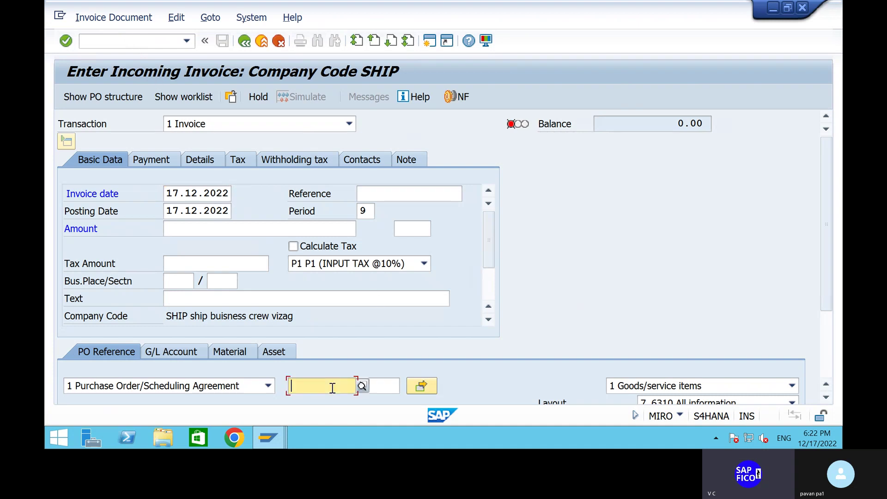
pyautogui.click(339, 322)
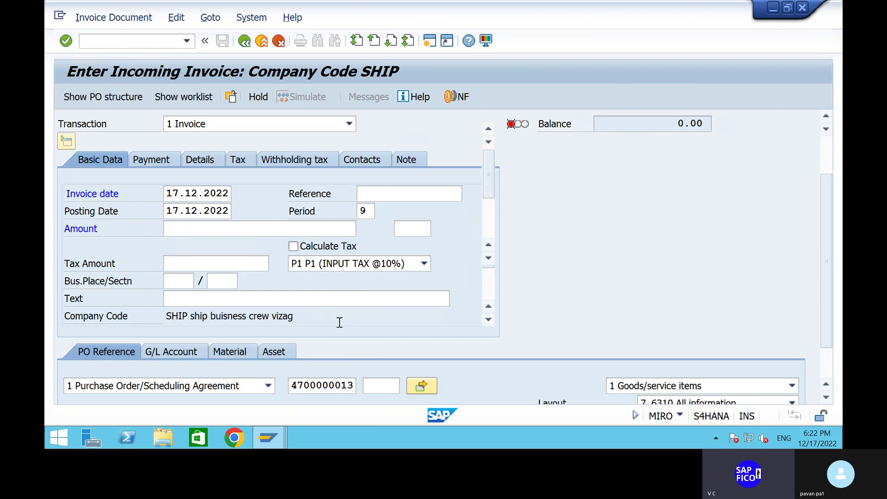
pyautogui.press('Return')
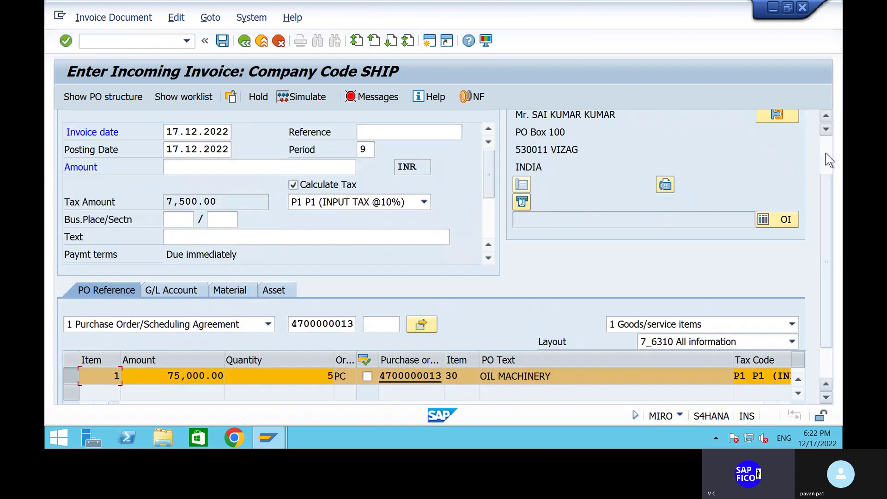
# - Enter amount 82,500.00 and simulate, showing GR/IR 75,000.00 plus CGST and SGST 3,750.00
pyautogui.scroll(3, 831, 150)
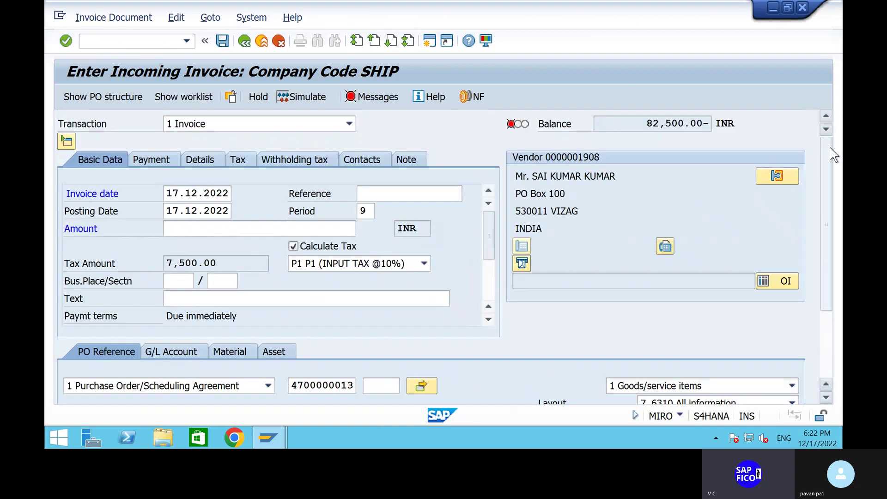
pyautogui.click(199, 237)
pyautogui.write('82500')
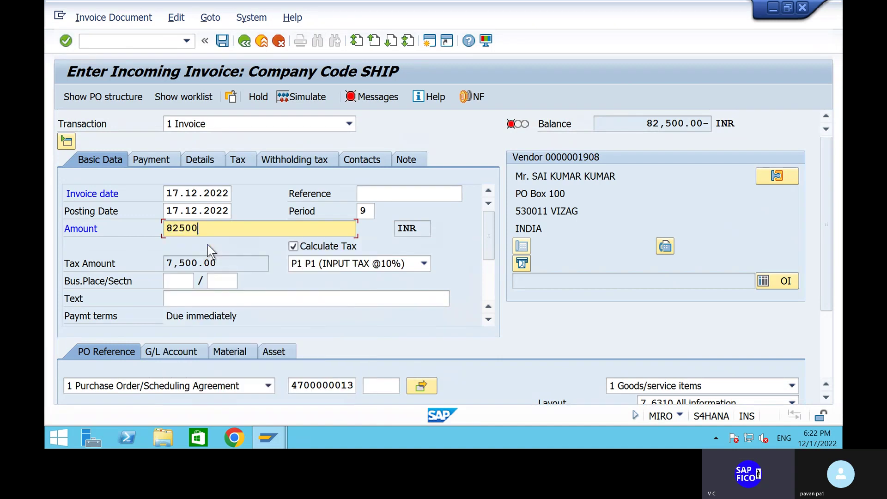
pyautogui.press('Return')
pyautogui.scroll(-2, 207, 245)
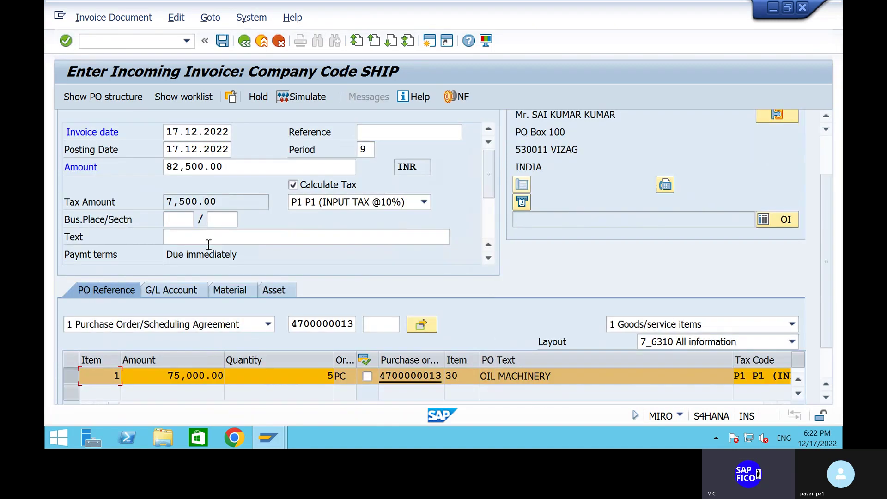
pyautogui.scroll(2, 828, 145)
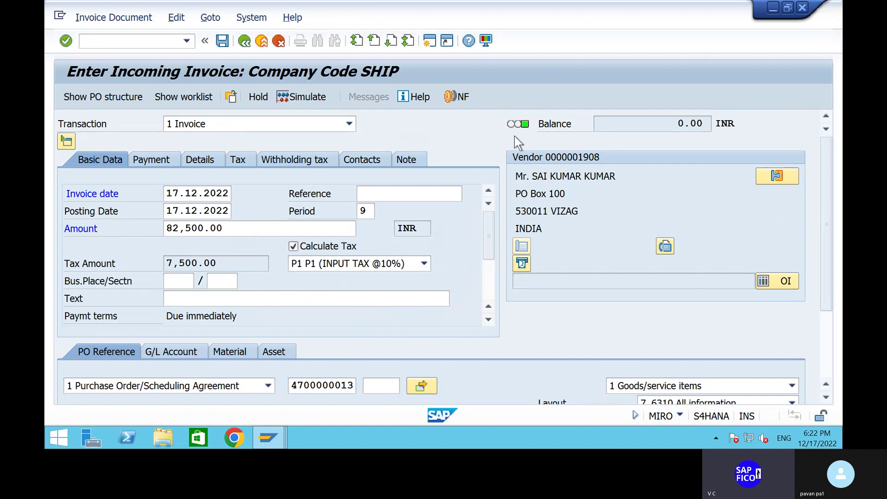
pyautogui.click(307, 96)
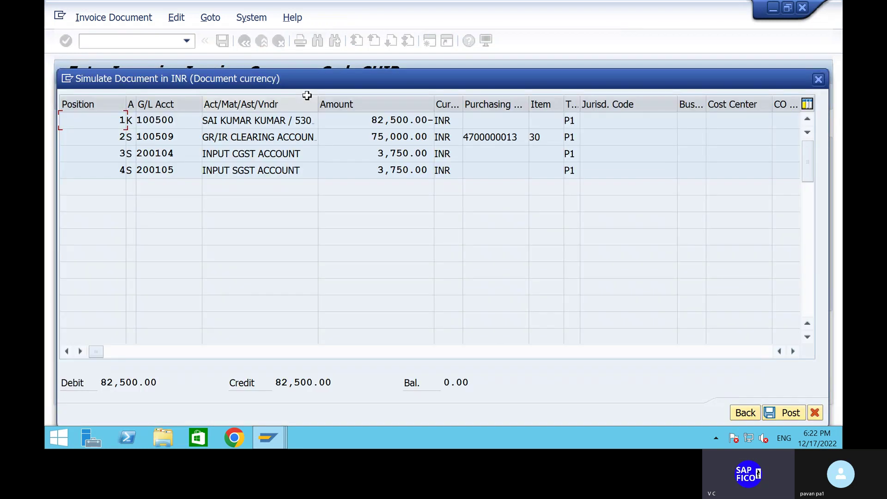
pyautogui.click(788, 415)
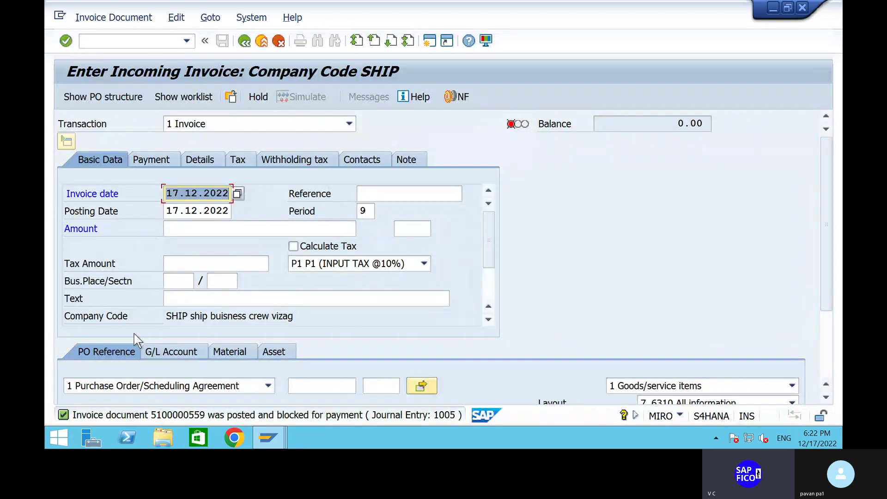
pyautogui.click(110, 44)
pyautogui.write('/NMRBR')
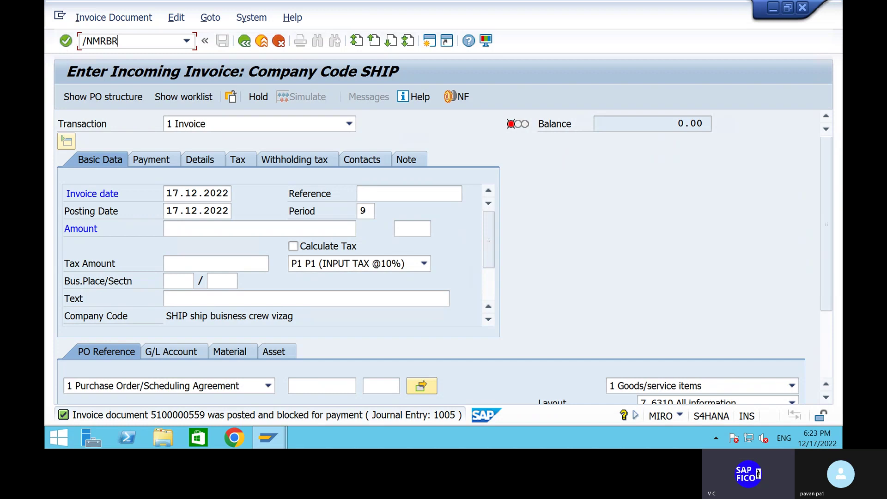
# - Open MRBR and list blocked invoices for company code SHIP
pyautogui.press('Return')
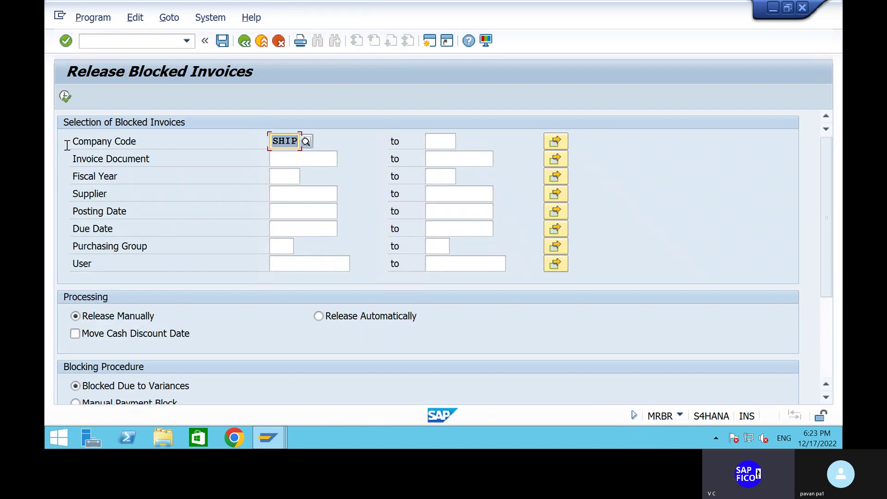
pyautogui.click(64, 98)
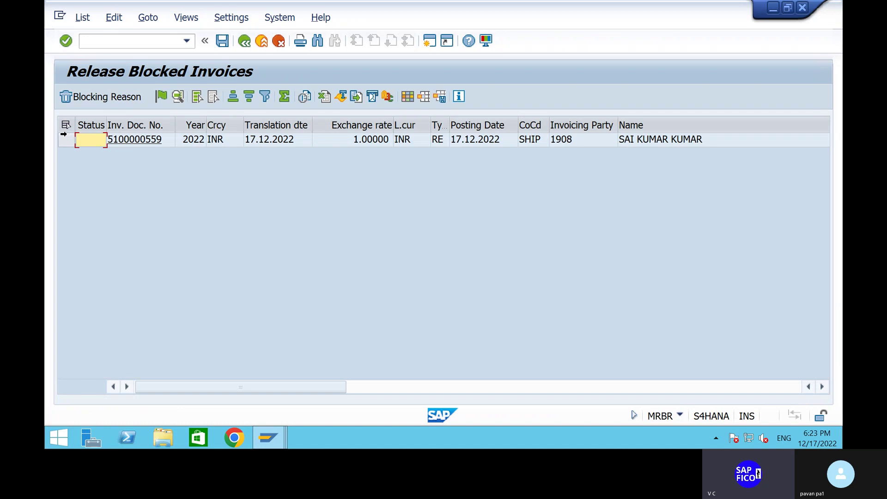
pyautogui.click(66, 140)
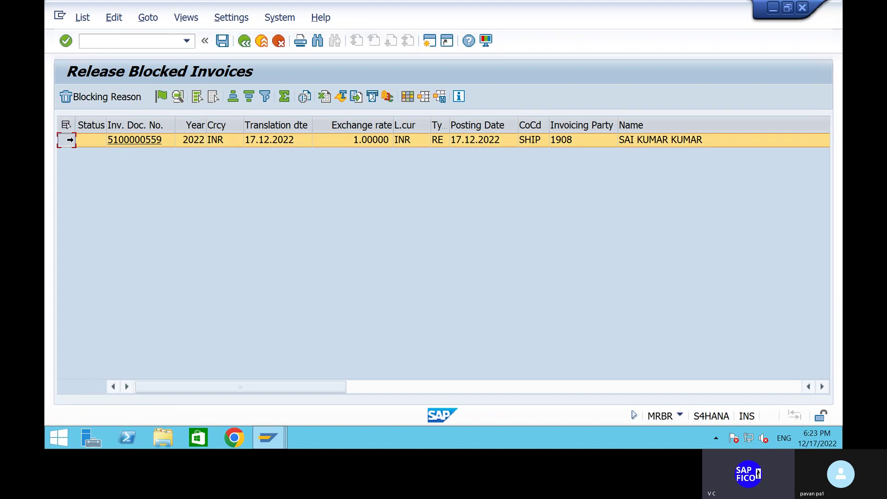
pyautogui.click(751, 387)
pyautogui.click(780, 391)
pyautogui.click(779, 391)
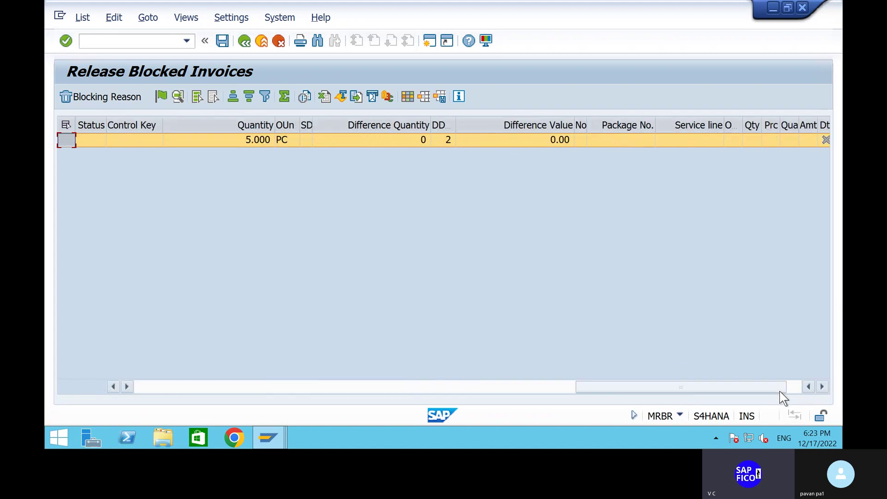
pyautogui.click(794, 390)
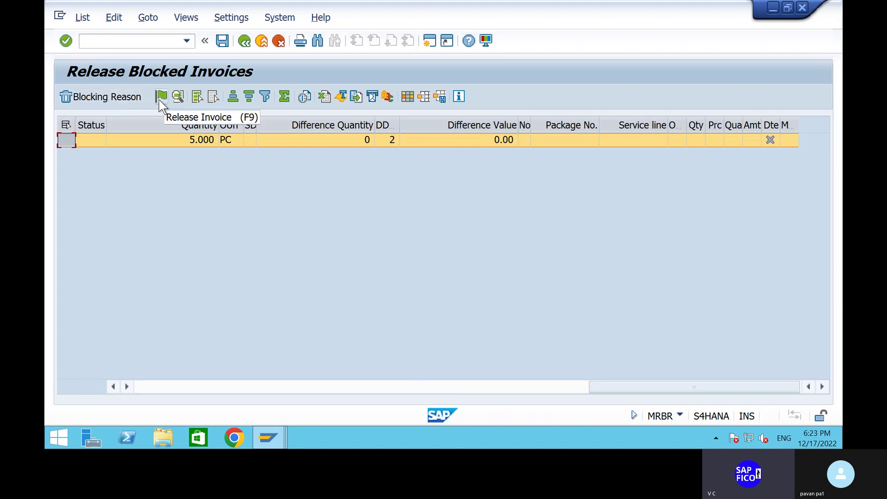
pyautogui.click(92, 95)
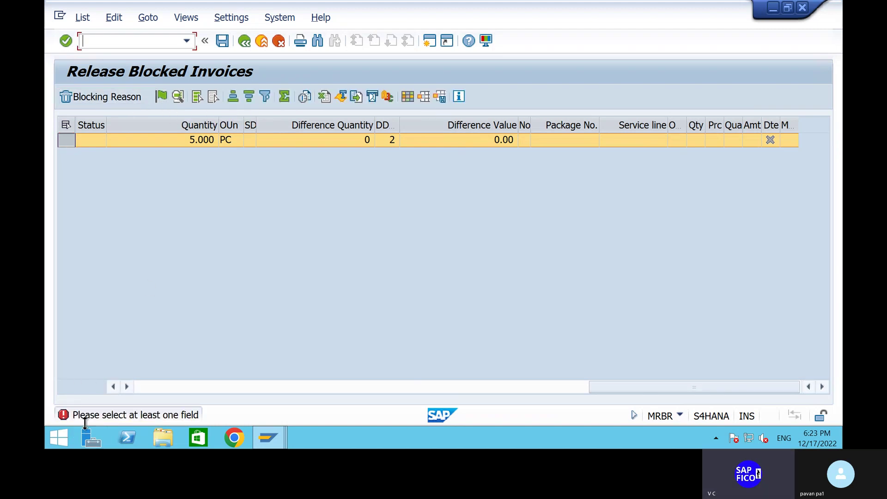
pyautogui.click(67, 140)
pyautogui.click(67, 139)
pyautogui.click(115, 101)
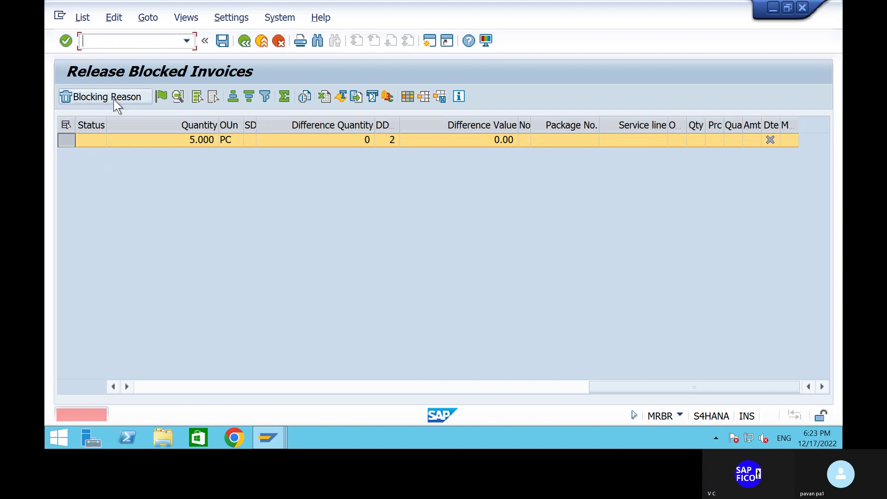
# - Cancel the date blocking reason and flag the 5.000 PC invoice line for release
pyautogui.click(67, 140)
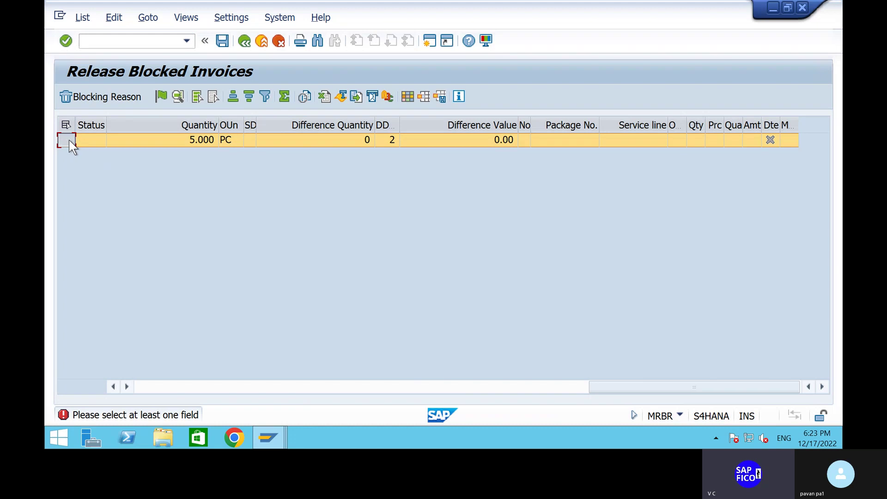
pyautogui.click(70, 123)
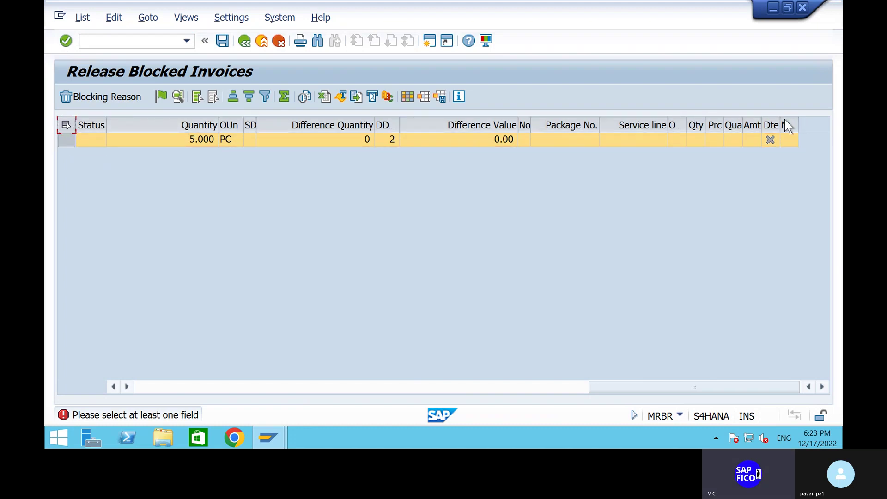
pyautogui.click(771, 125)
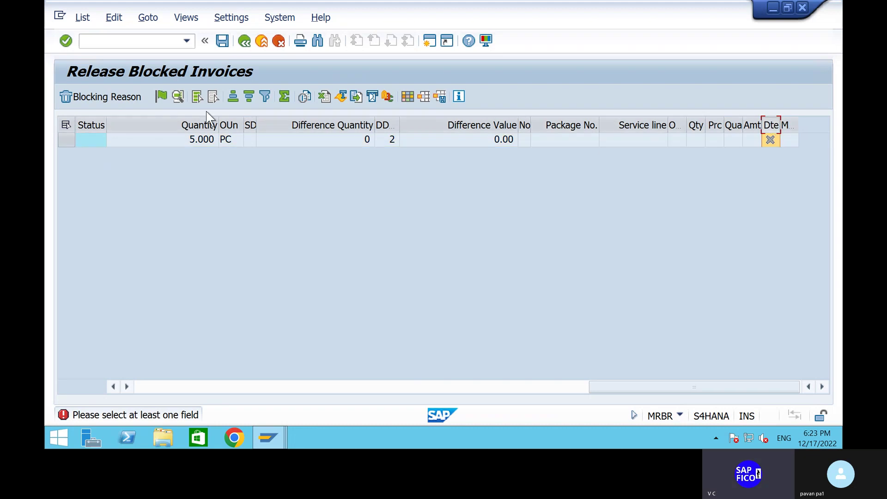
pyautogui.click(99, 95)
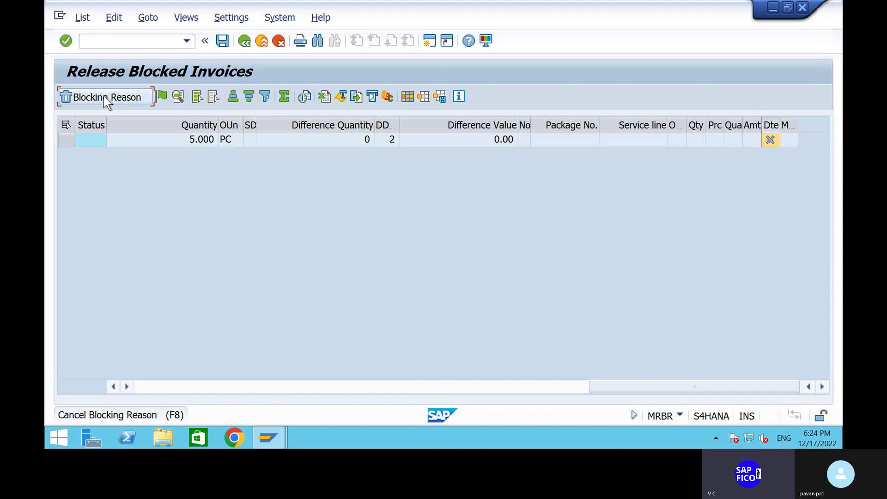
pyautogui.click(65, 140)
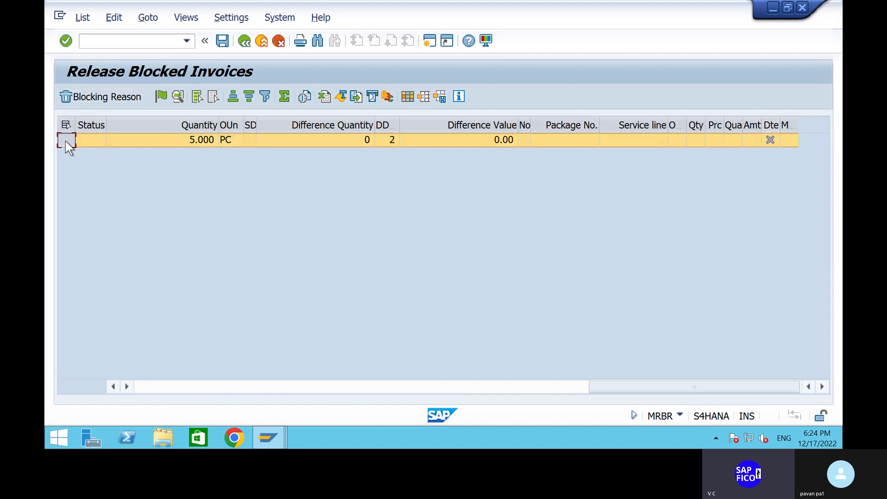
pyautogui.click(159, 106)
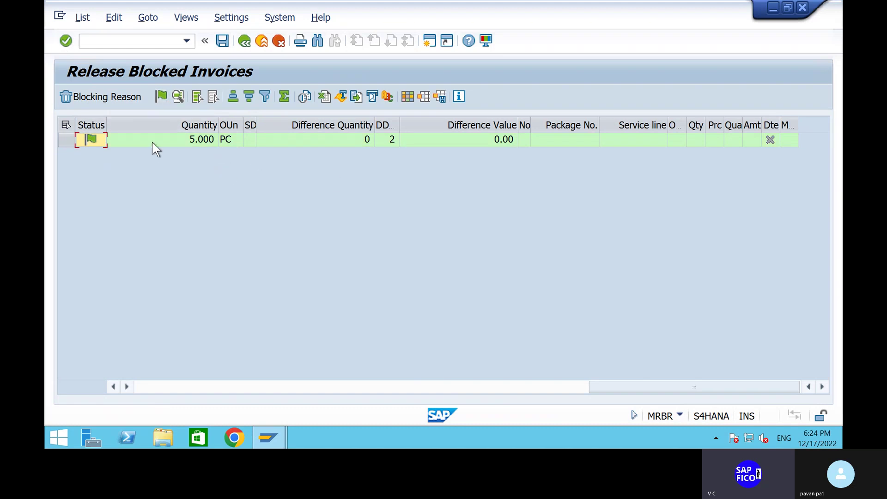
# - Save the release of the blocked invoice and return to the Release Blocked Invoices window
pyautogui.click(222, 41)
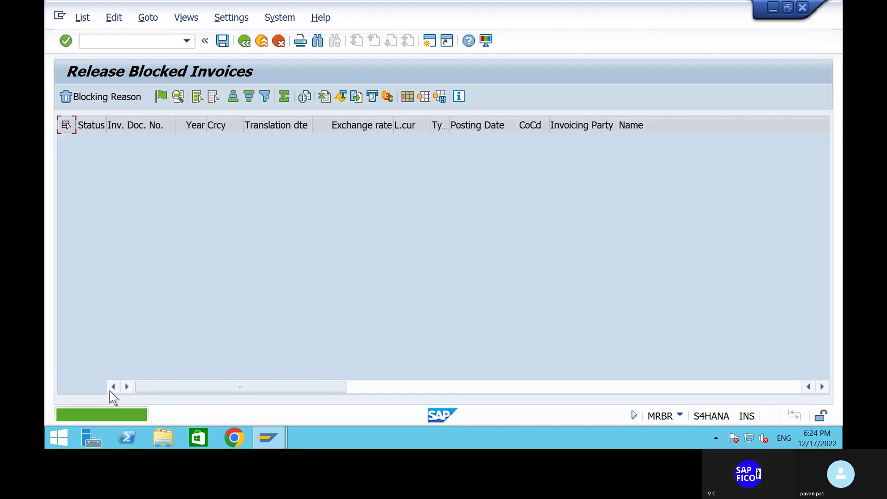
pyautogui.click(274, 436)
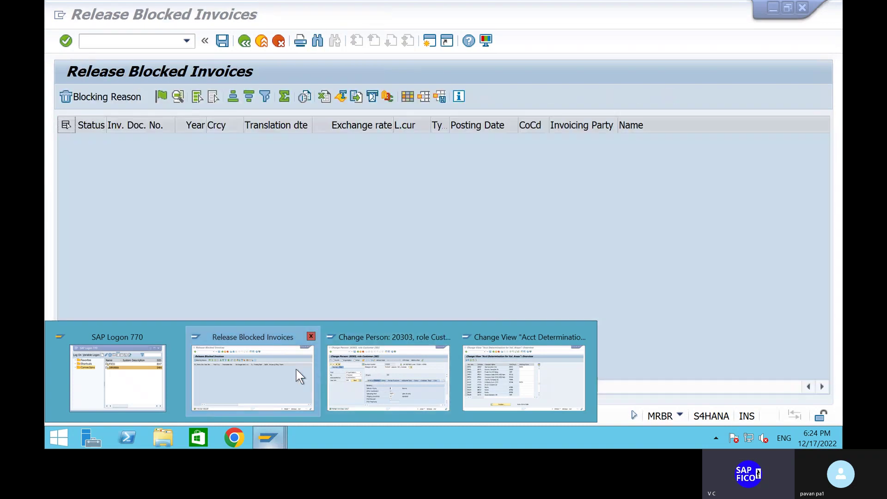
pyautogui.click(295, 370)
# - Exit to the SAP start screen with /N and minimize the remote session
pyautogui.click(142, 41)
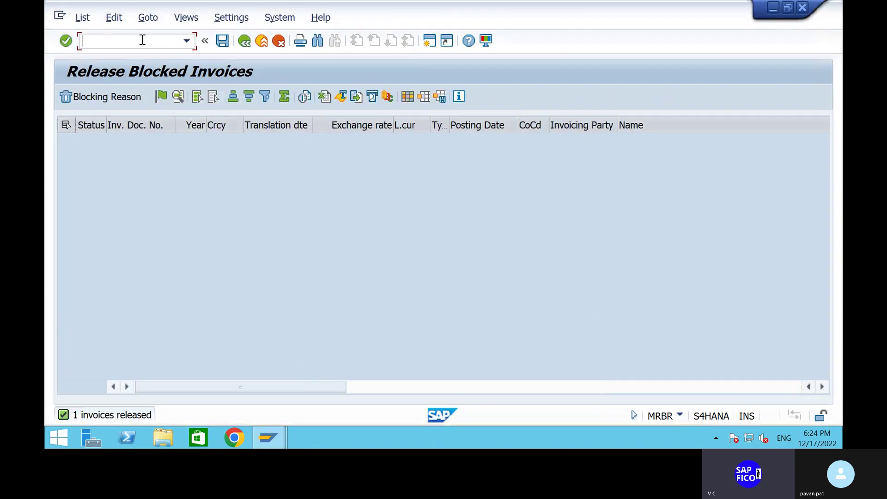
pyautogui.write('/N')
pyautogui.press('Return')
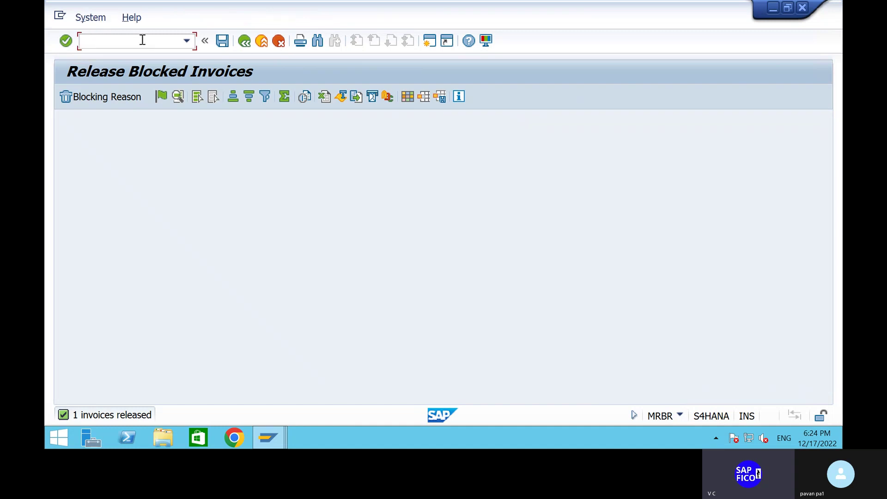
pyautogui.moveTo(580, 8)
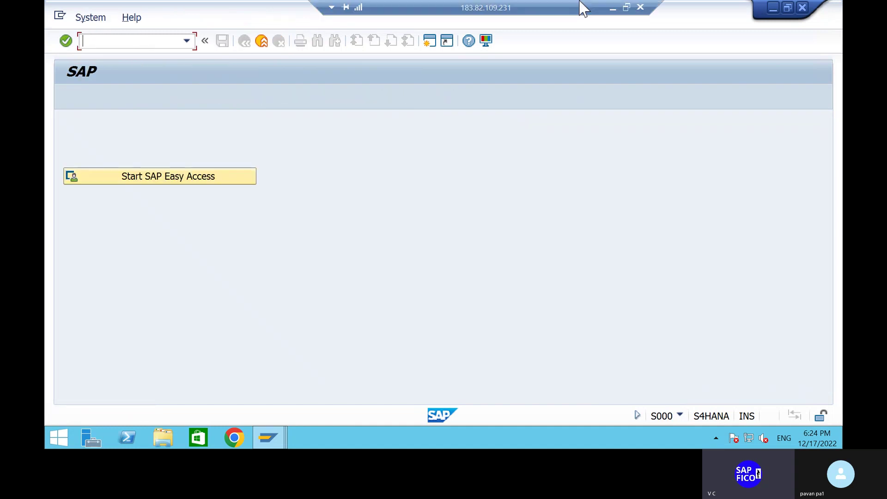
pyautogui.click(612, 7)
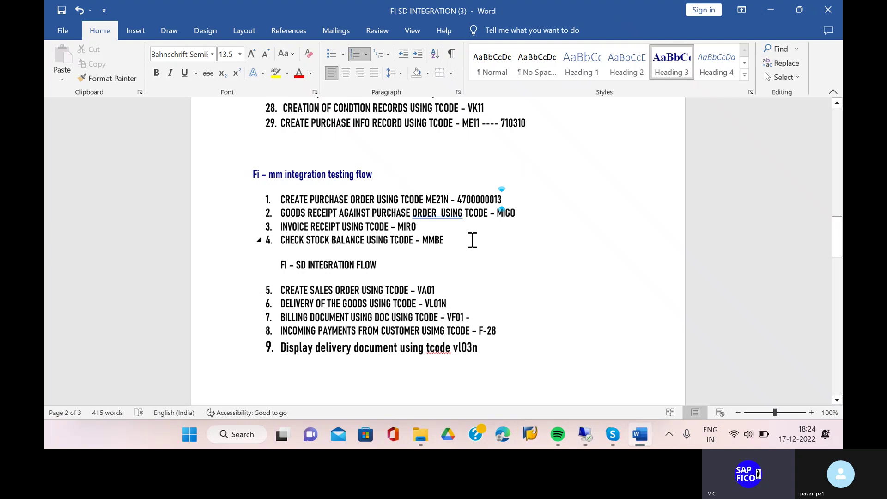
# - Review Word step 4, 'CHECK STOCK BALANCE USING TCODE - MMBE', then return to SAP
pyautogui.click(470, 240)
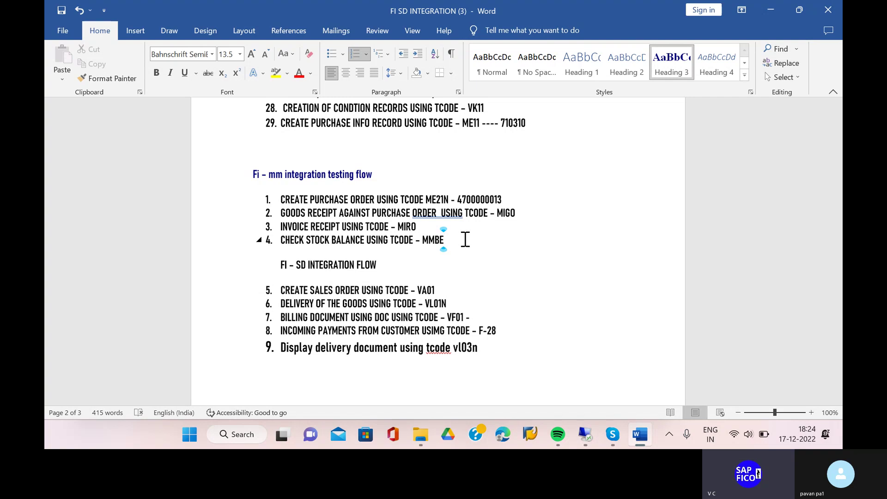
pyautogui.click(585, 434)
# - Run MMBE for material 2691 in plant PAV1, showing 5.000 PC unrestricted stock
pyautogui.write('MMBE')
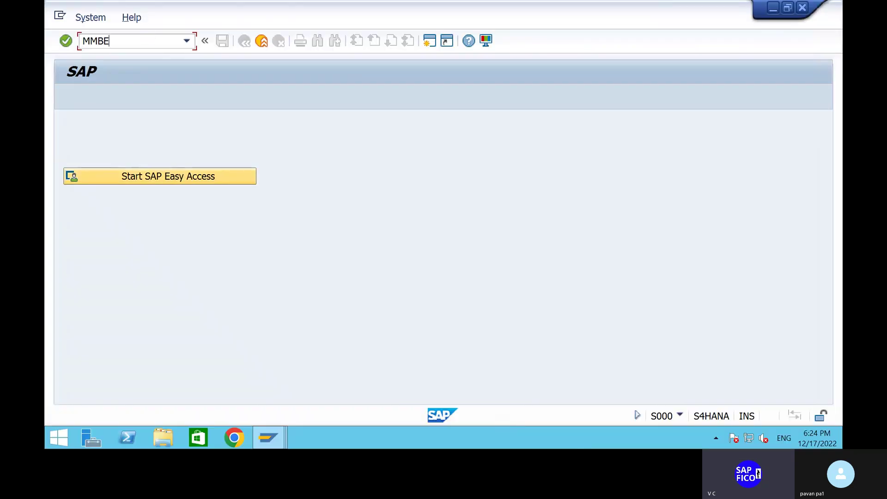
pyautogui.press('Return')
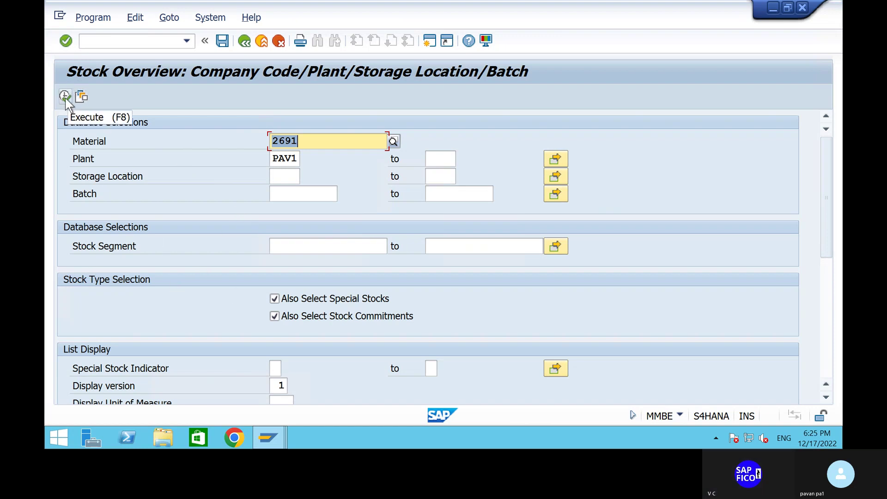
pyautogui.click(826, 303)
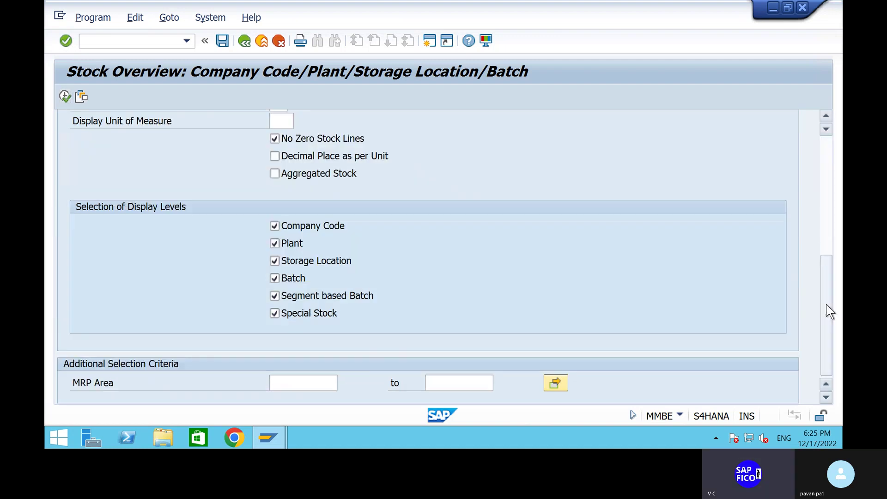
pyautogui.click(828, 154)
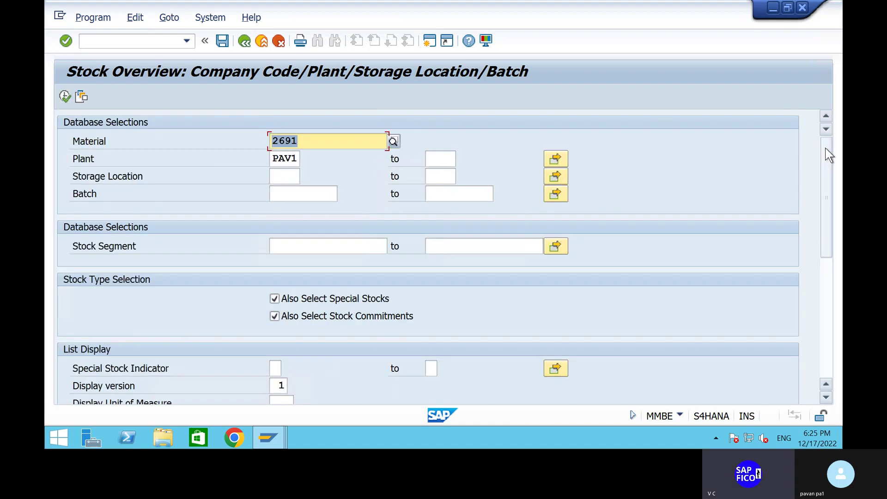
pyautogui.click(64, 97)
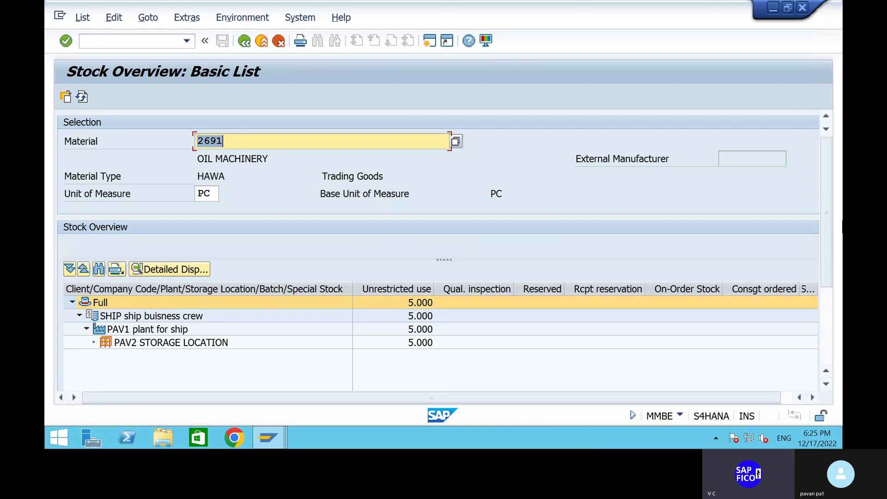
# - Exit the MMBE stock overview with /n and minimize the remote session to show the Word notes
pyautogui.scroll(-4, 829, 308)
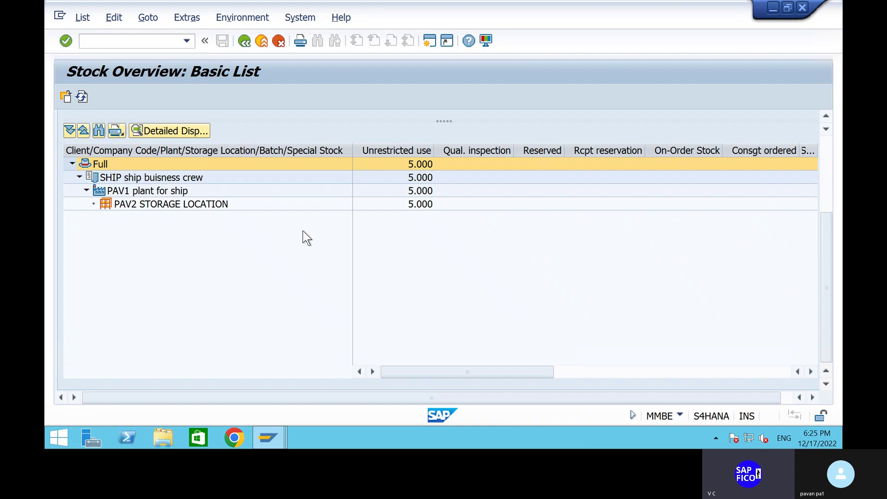
pyautogui.scroll(4, 825, 146)
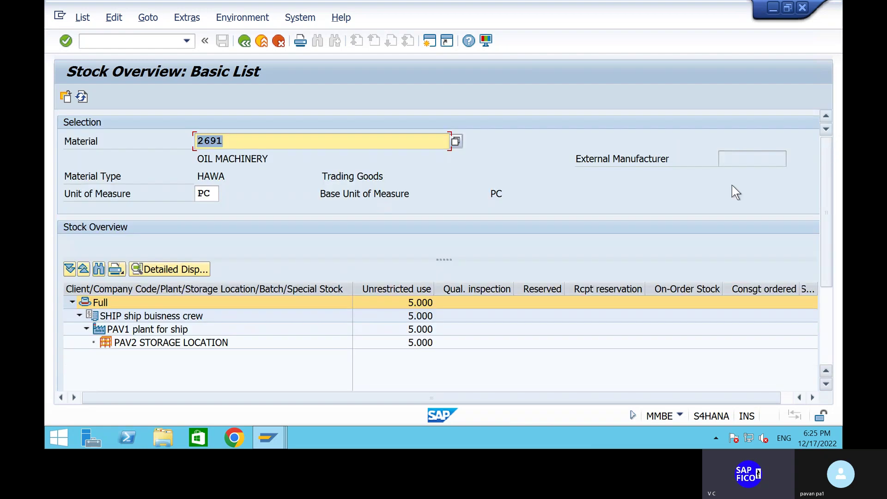
pyautogui.click(122, 42)
pyautogui.write('/')
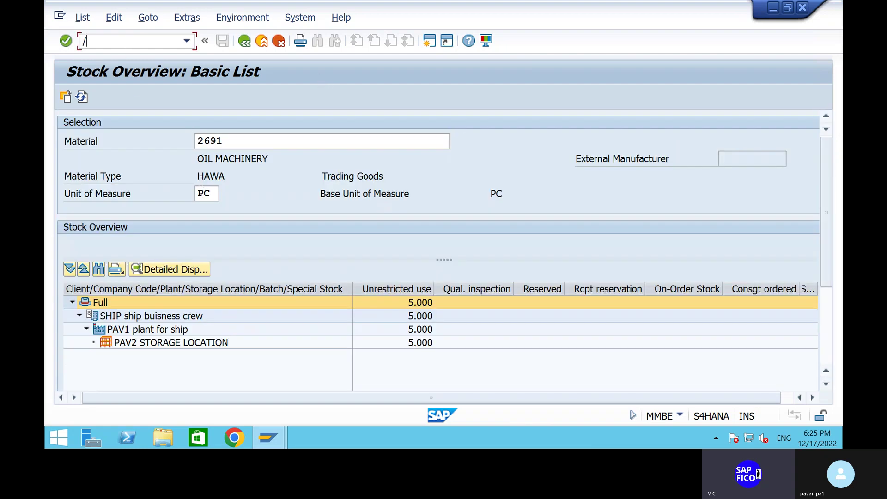
pyautogui.write('n')
pyautogui.press('Return')
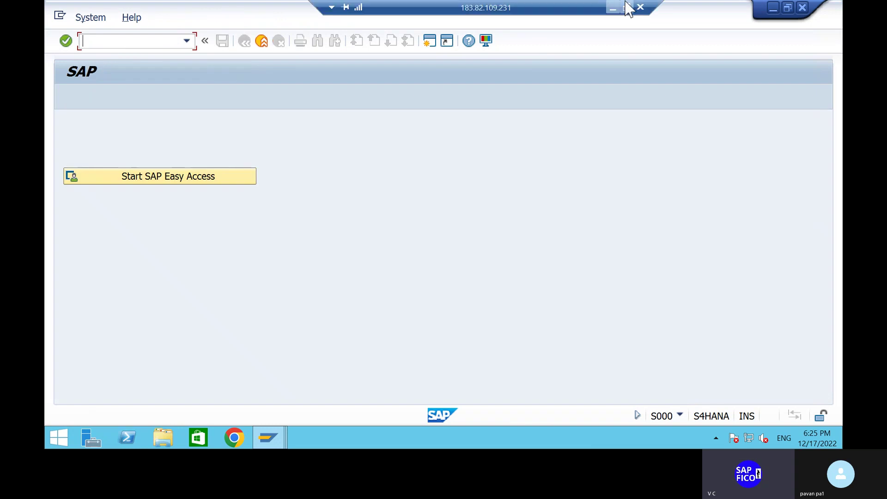
pyautogui.click(613, 8)
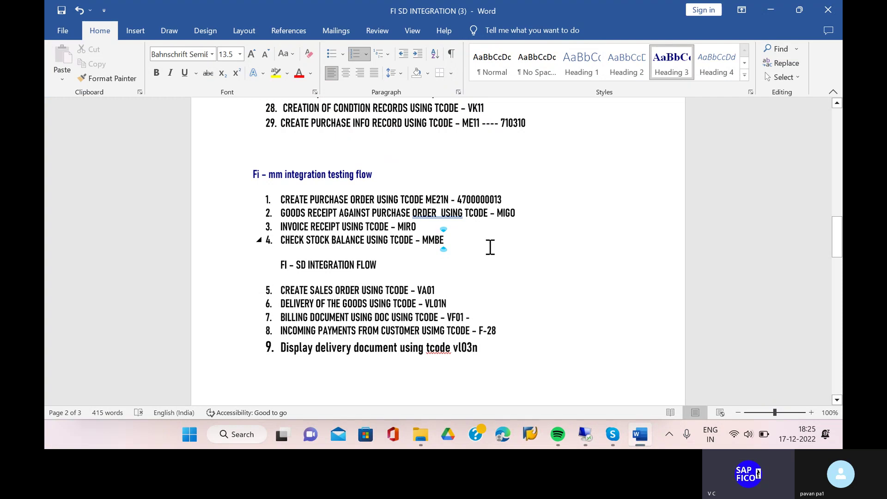
pyautogui.doubleClick(391, 270)
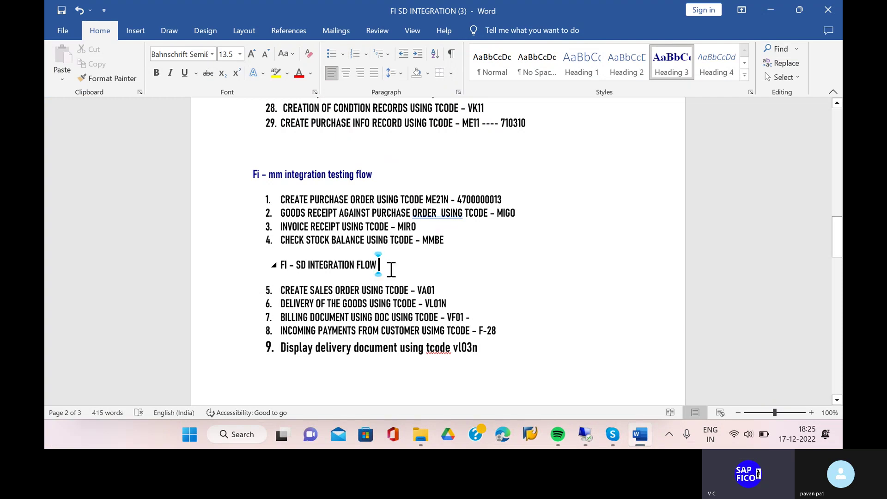
pyautogui.click(475, 285)
pyautogui.scroll(-3, 476, 285)
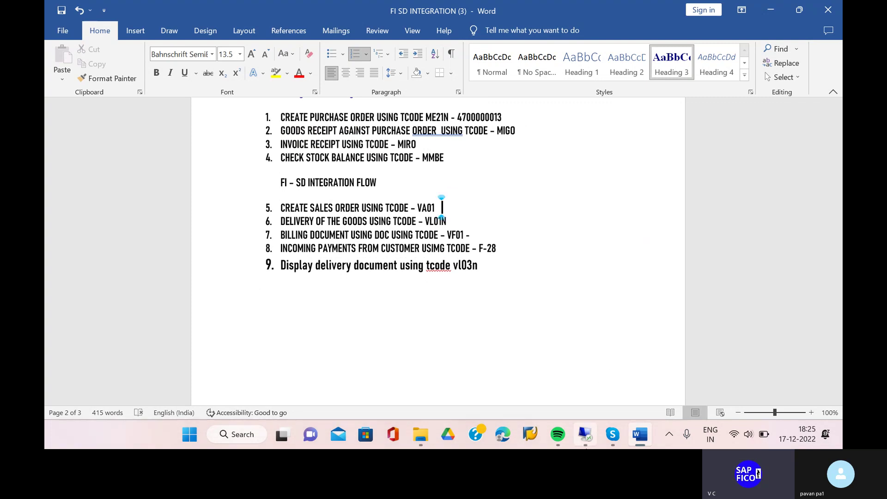
pyautogui.moveTo(585, 434)
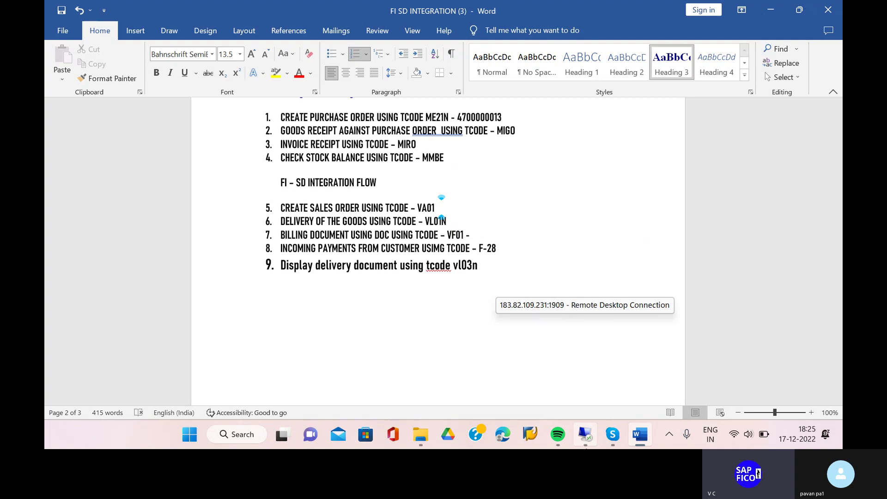